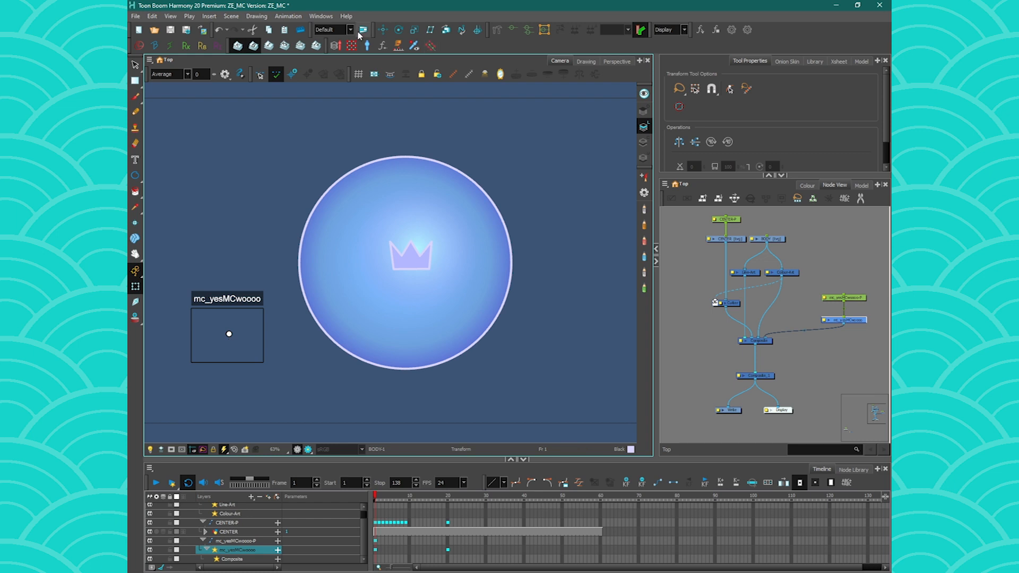
pyautogui.click(351, 46)
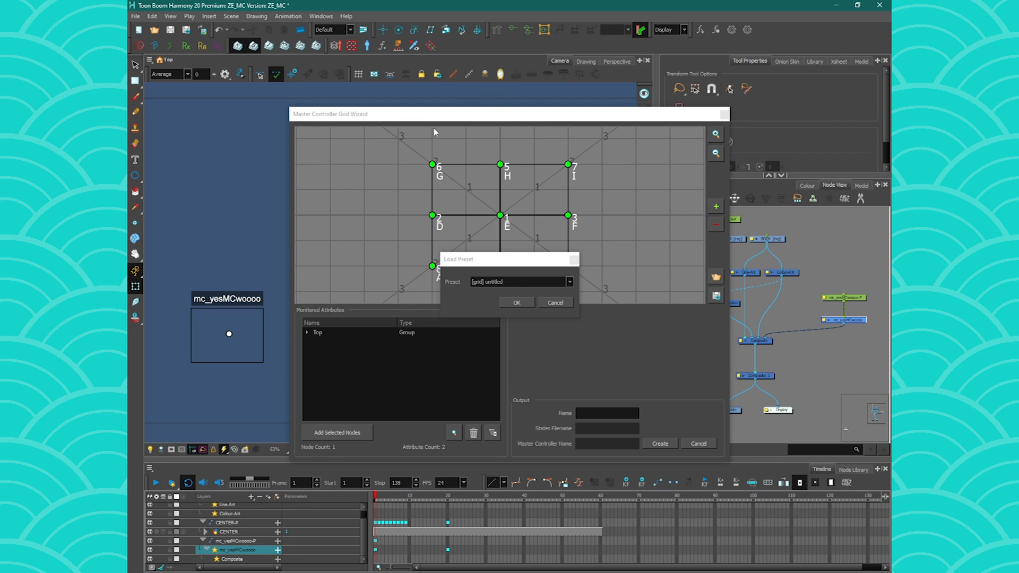
pyautogui.click(573, 259)
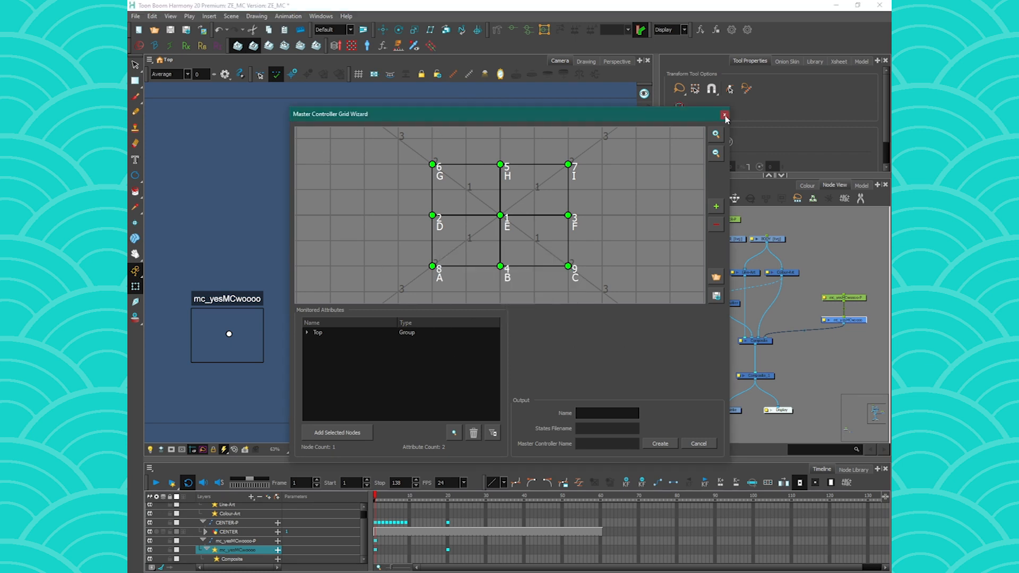
pyautogui.click(724, 115)
pyautogui.moveTo(230, 334)
pyautogui.mouseDown()
pyautogui.moveTo(205, 331)
pyautogui.moveTo(250, 310)
pyautogui.moveTo(229, 341)
pyautogui.moveTo(214, 333)
pyautogui.moveTo(230, 331)
pyautogui.mouseUp()
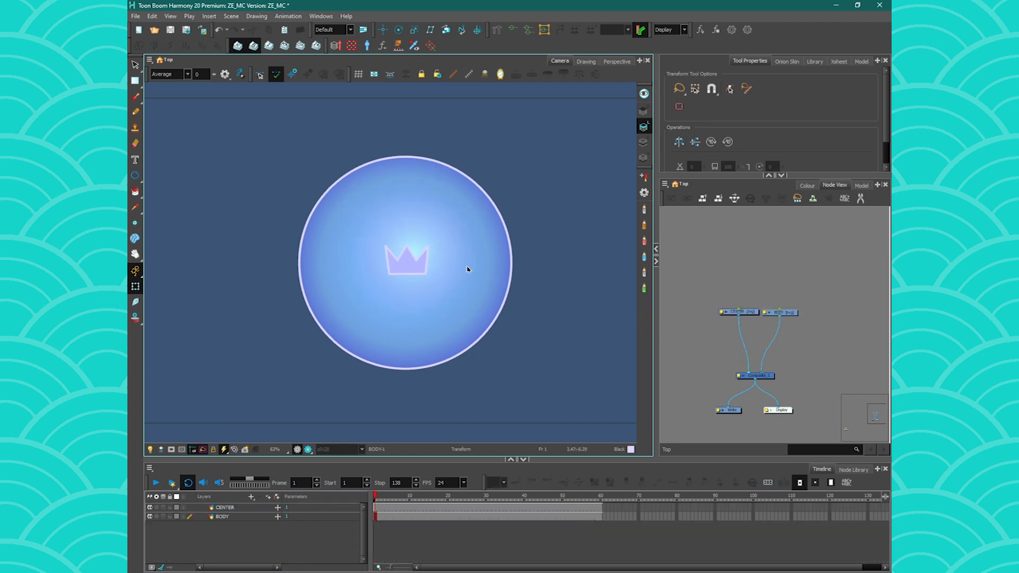
# - Examine the BODY drawing's art in the Drawing view and return to the Camera view
pyautogui.moveTo(748, 373); pyautogui.dragTo(723, 339)
pyautogui.scroll(3, 776, 332)
pyautogui.click(800, 295)
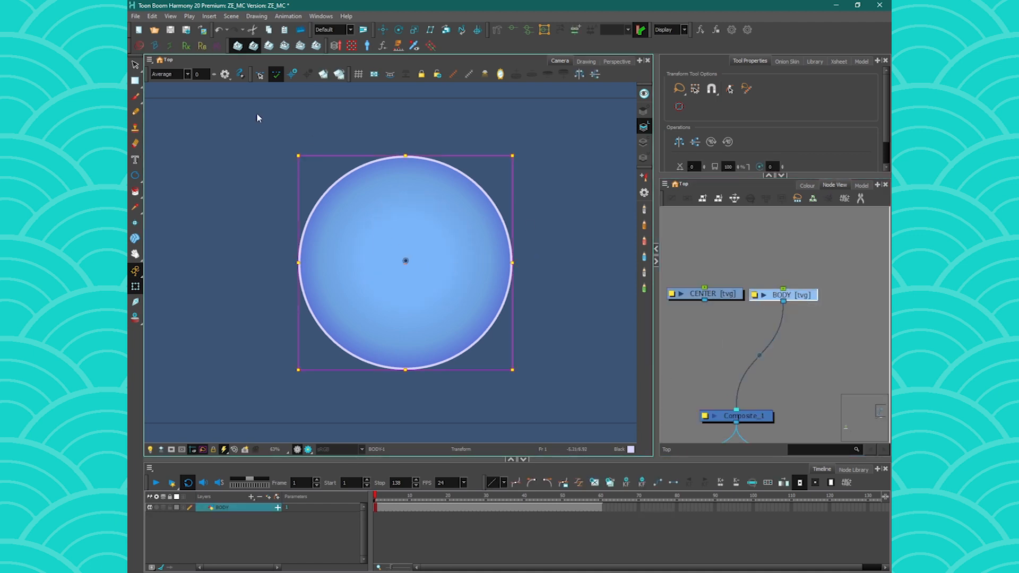
pyautogui.click(135, 64)
pyautogui.scroll(1, 451, 214)
pyautogui.click(585, 61)
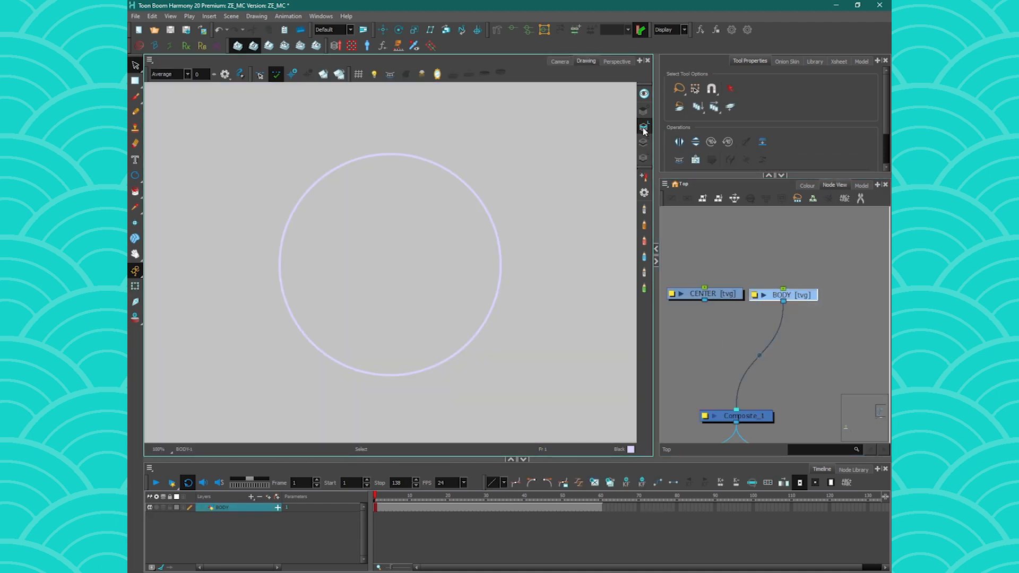
pyautogui.click(561, 63)
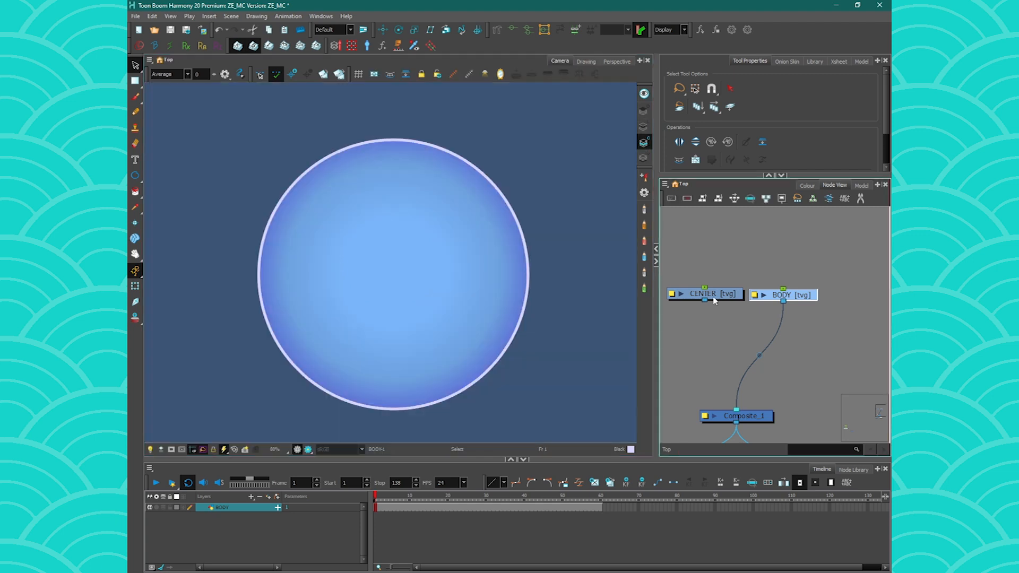
# - Connect the CENTER drawing to Composite_1 and add a parent peg aligned directly above the drawing node
pyautogui.moveTo(710, 346); pyautogui.dragTo(725, 410)
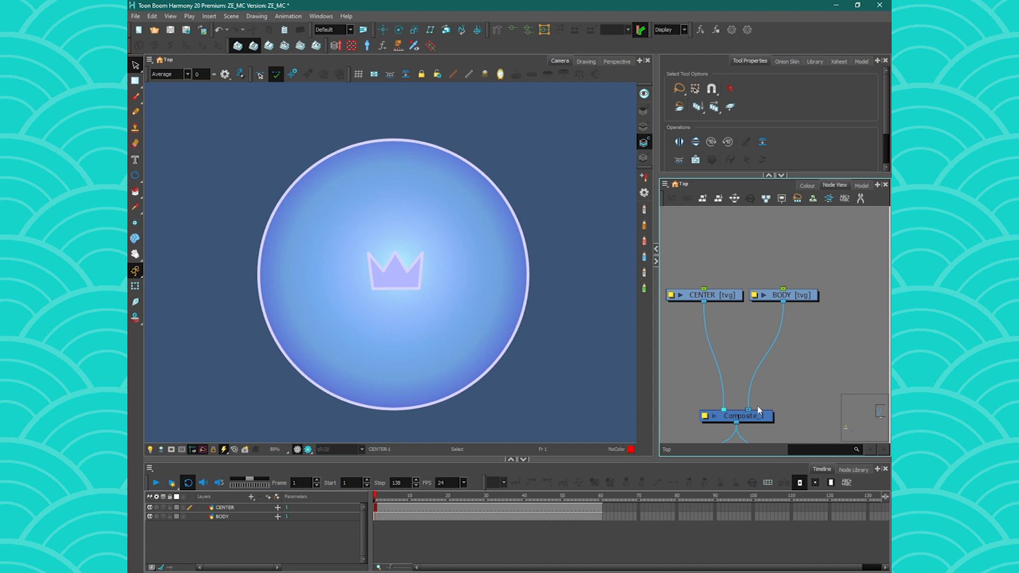
pyautogui.click(720, 296)
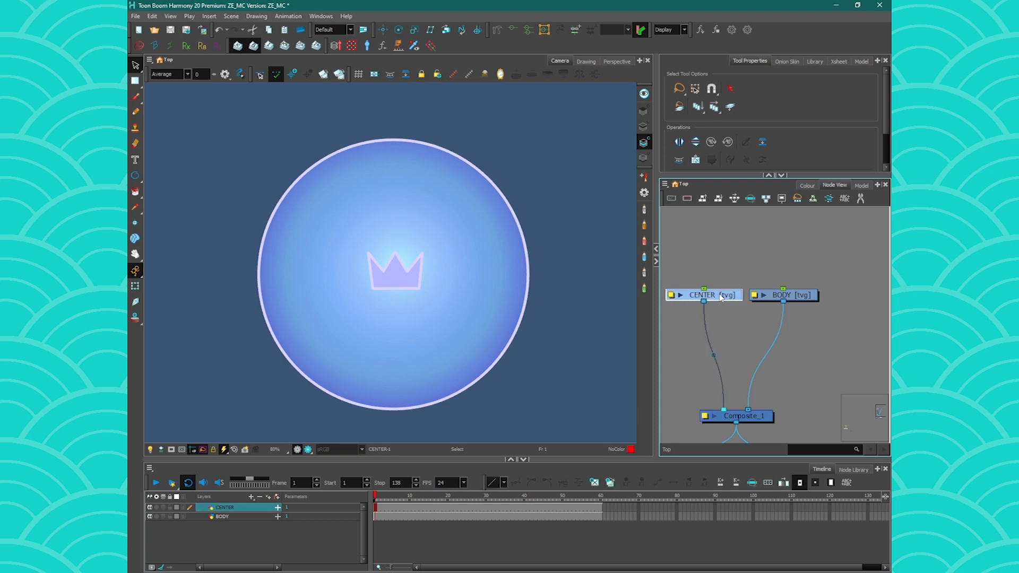
pyautogui.hotkey('ctrl', 'p')
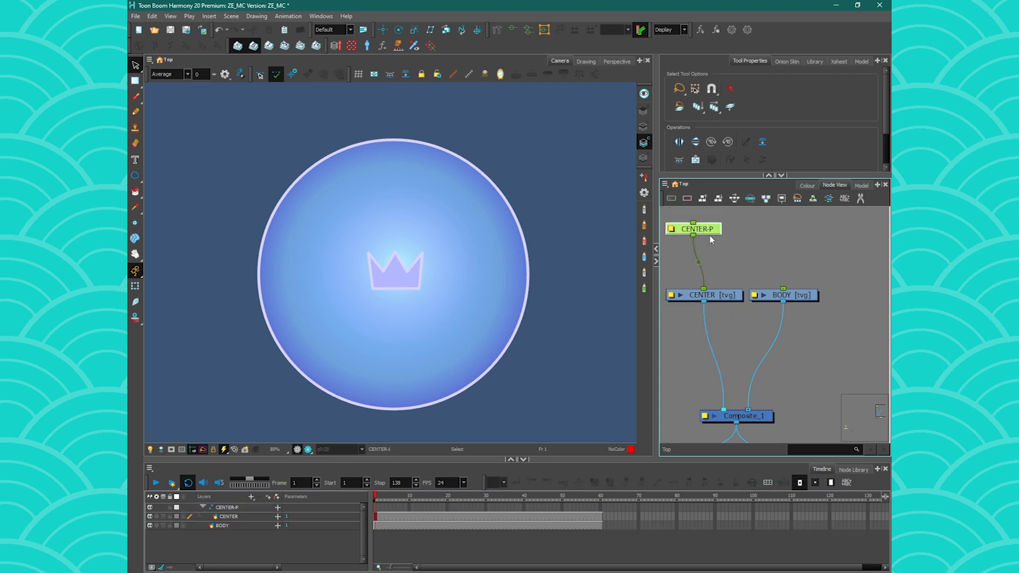
pyautogui.moveTo(712, 232); pyautogui.dragTo(721, 250)
# - Add a keyframe to the CENTER-P peg at frame 1 for the neutral centre pose
pyautogui.hotkey('alt', '2')
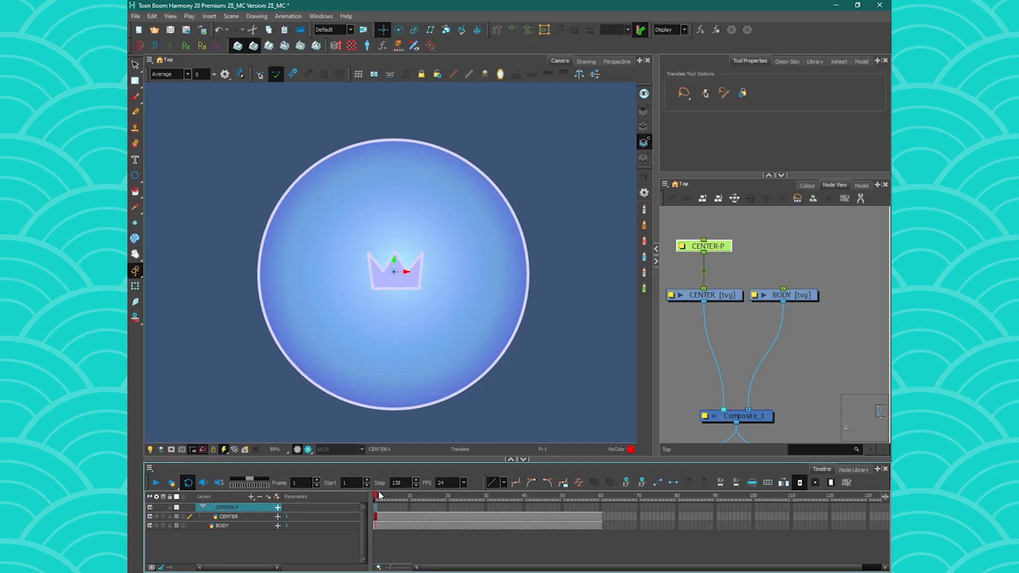
pyautogui.moveTo(379, 495); pyautogui.dragTo(463, 499)
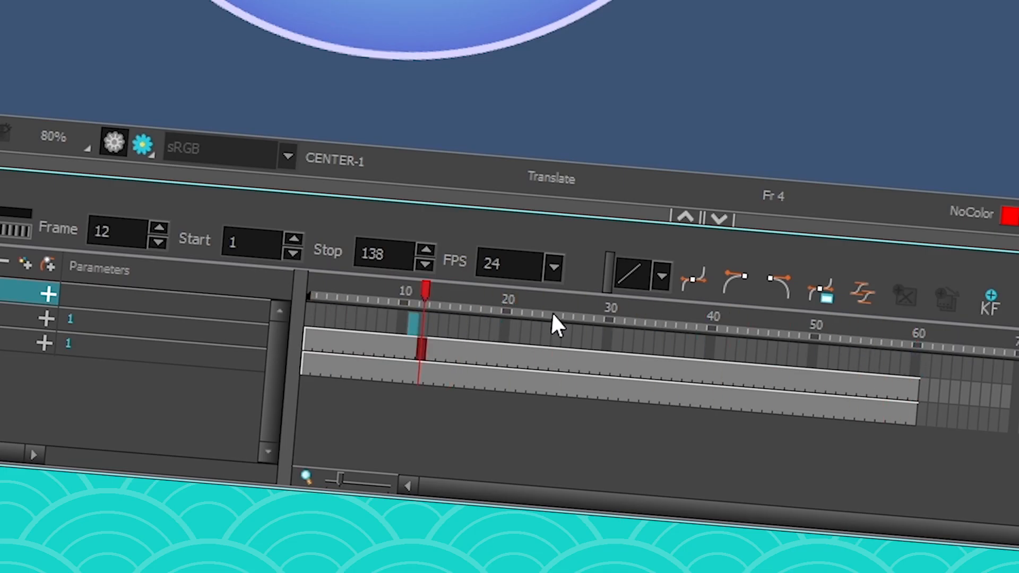
pyautogui.moveTo(550, 311); pyautogui.dragTo(215, 262)
pyautogui.click(743, 255)
pyautogui.click(719, 247)
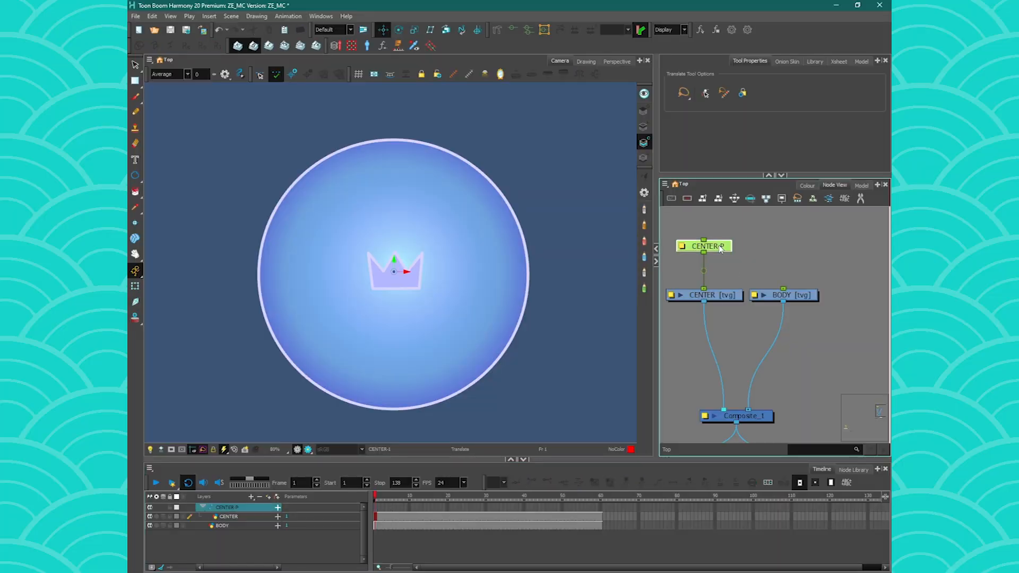
pyautogui.click(384, 498)
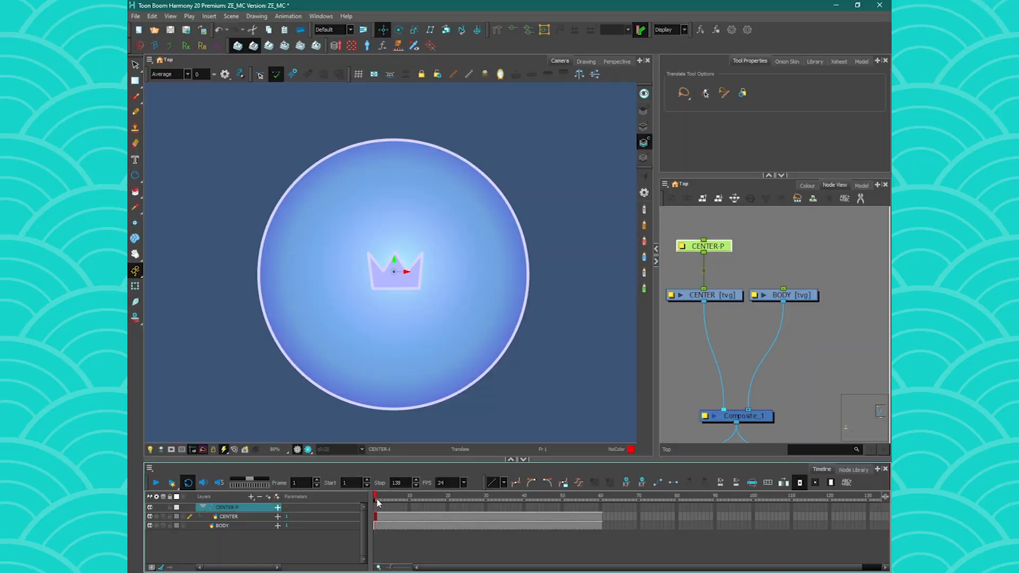
pyautogui.press('F6')
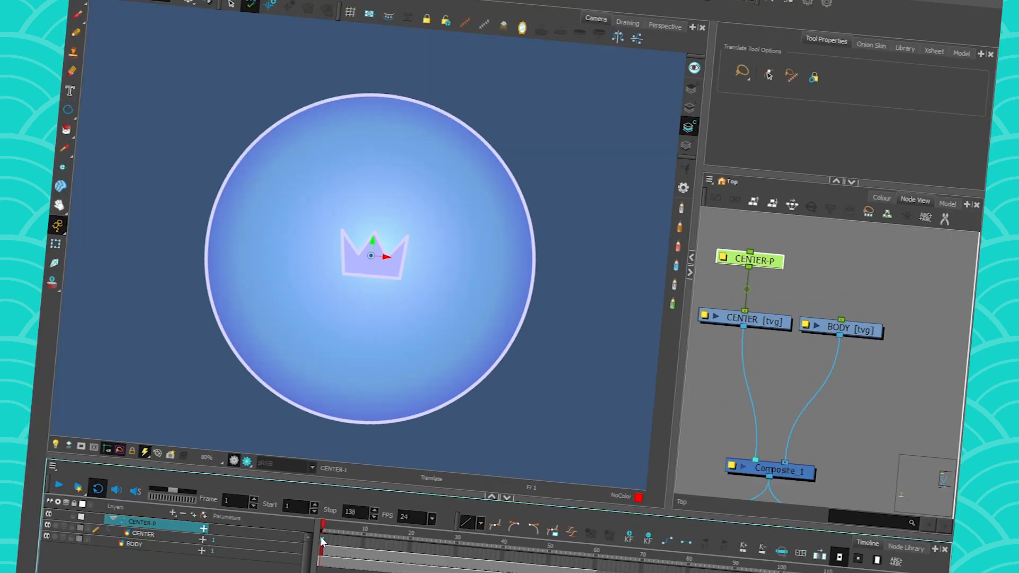
# - Turn off Animate Using Animation Tools for the CENTER and BODY drawing nodes
pyautogui.click(705, 296)
pyautogui.moveTo(825, 318); pyautogui.dragTo(799, 303)
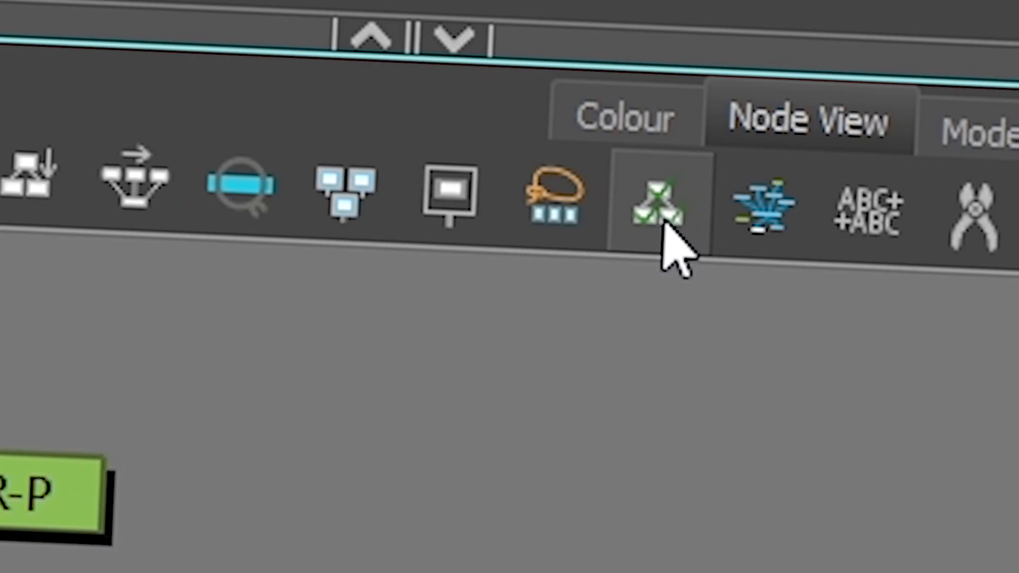
pyautogui.click(663, 226)
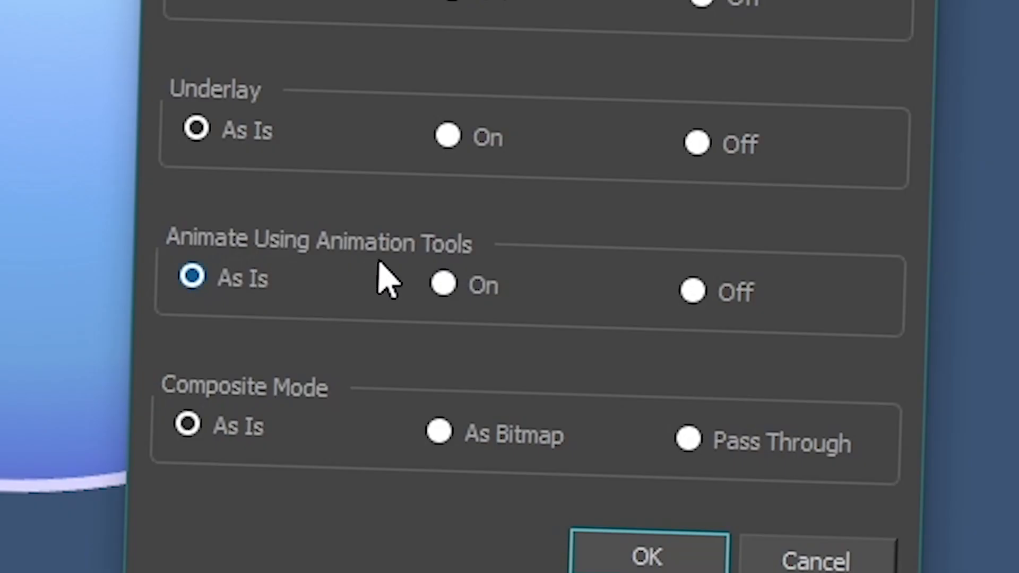
pyautogui.click(694, 292)
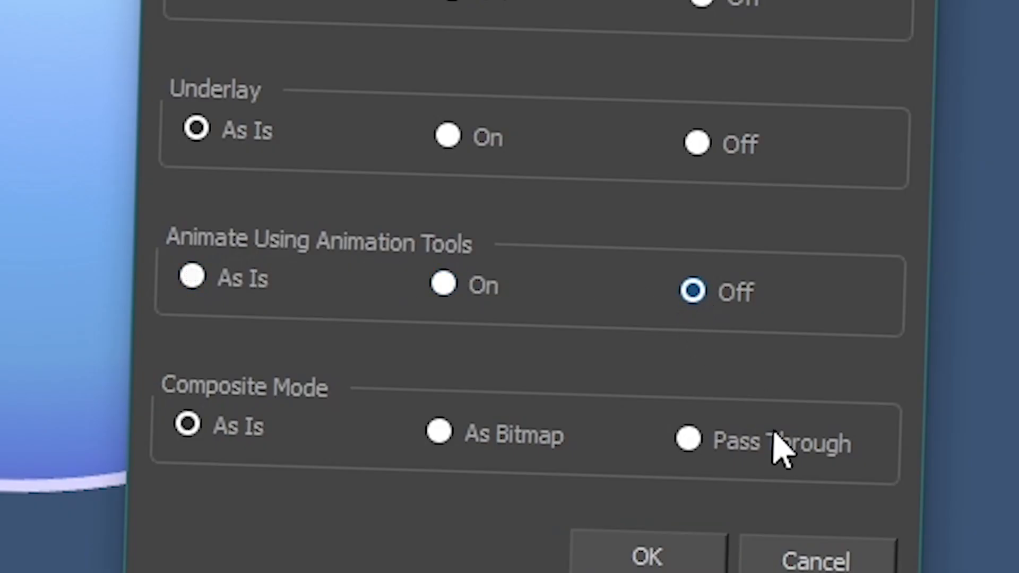
pyautogui.click(644, 550)
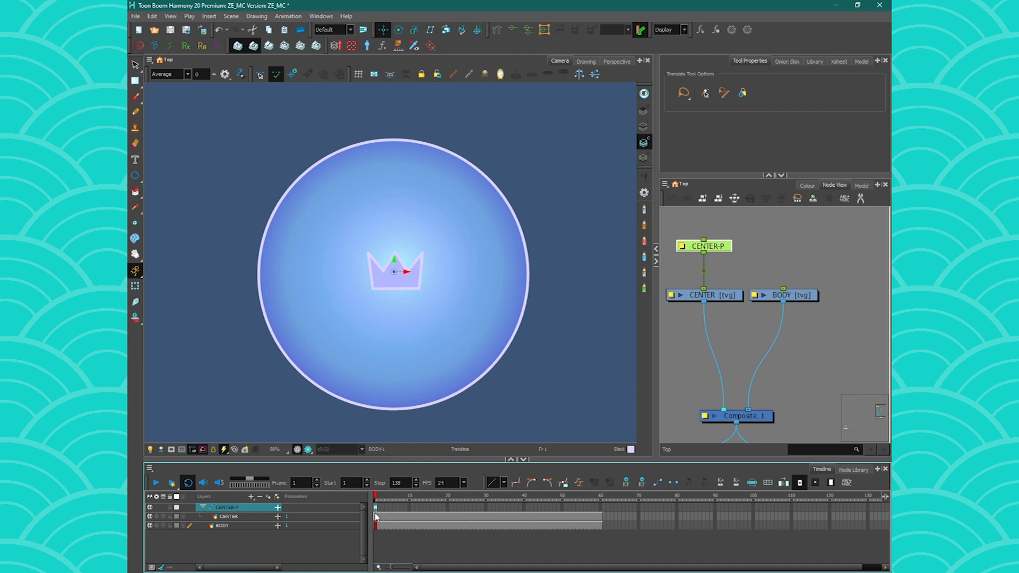
# - Select the CENTER-P peg with the Transform tool and go to frame 2
pyautogui.click(723, 249)
pyautogui.hotkey('shift', 't')
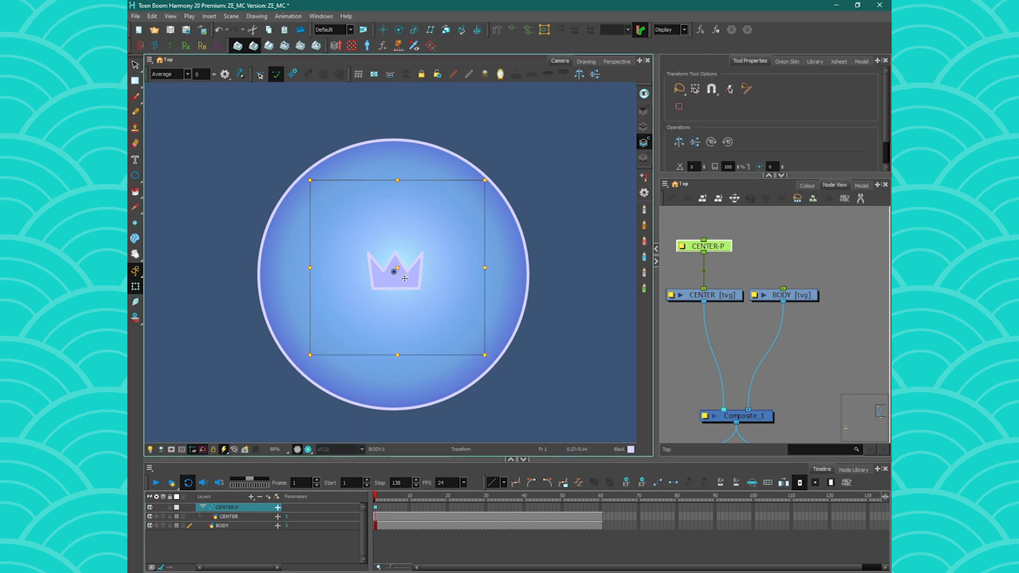
pyautogui.click(379, 508)
# - Sketch eight brush circles around the BODY circle's rim to mark the extreme side and diagonal positions
pyautogui.hotkey('alt', 'b')
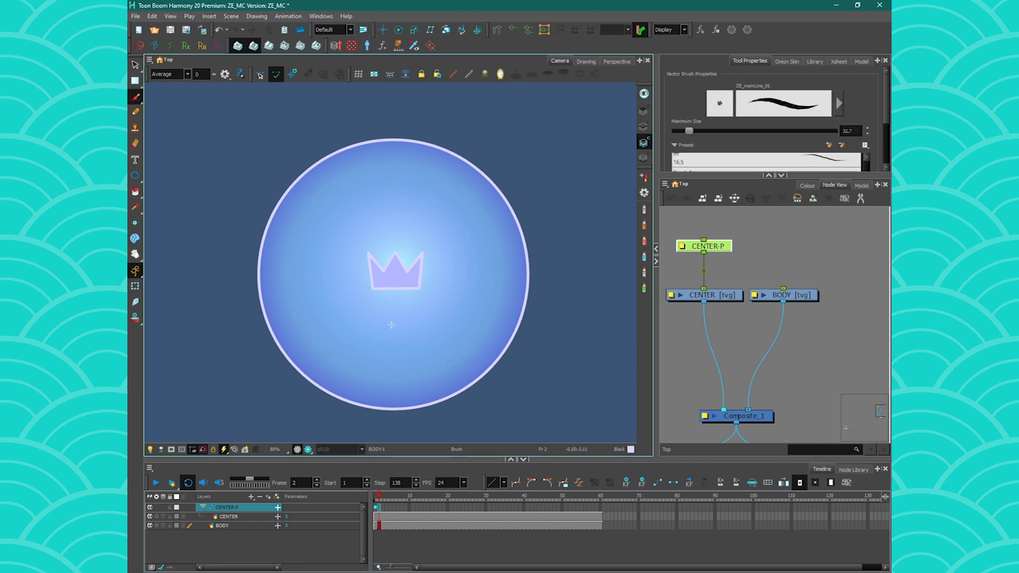
pyautogui.click(791, 294)
pyautogui.moveTo(406, 149)
pyautogui.mouseDown()
pyautogui.moveTo(379, 139)
pyautogui.moveTo(391, 123)
pyautogui.mouseUp()
pyautogui.moveTo(414, 398)
pyautogui.mouseDown()
pyautogui.moveTo(381, 393)
pyautogui.moveTo(408, 409)
pyautogui.mouseUp()
pyautogui.moveTo(237, 249); pyautogui.dragTo(227, 261)
pyautogui.moveTo(484, 251); pyautogui.dragTo(507, 277)
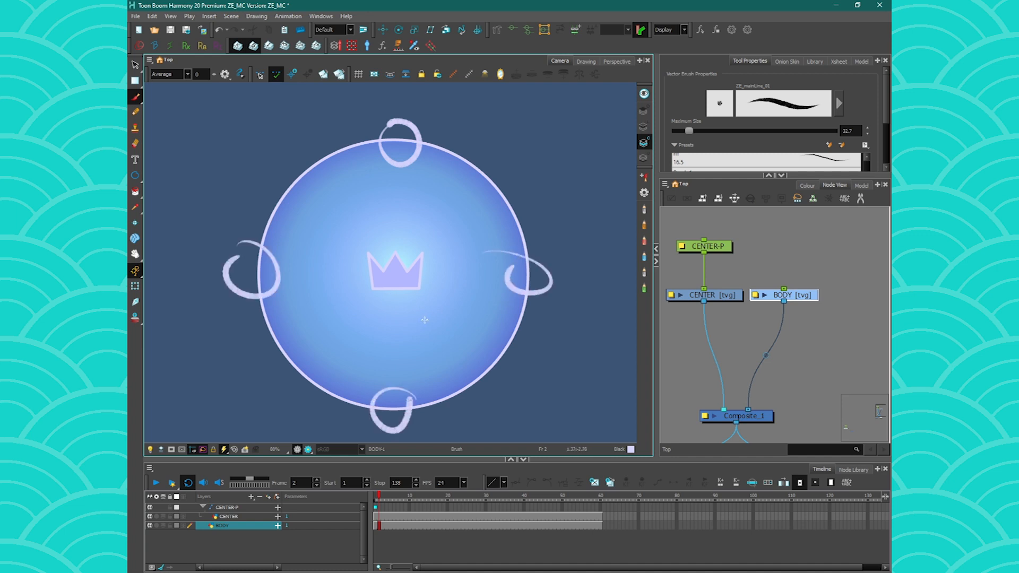
pyautogui.moveTo(331, 137)
pyautogui.mouseDown()
pyautogui.moveTo(286, 159)
pyautogui.moveTo(324, 133)
pyautogui.mouseUp()
pyautogui.moveTo(499, 144); pyautogui.dragTo(522, 178)
pyautogui.moveTo(520, 355); pyautogui.dragTo(483, 396)
pyautogui.moveTo(271, 349); pyautogui.dragTo(260, 354)
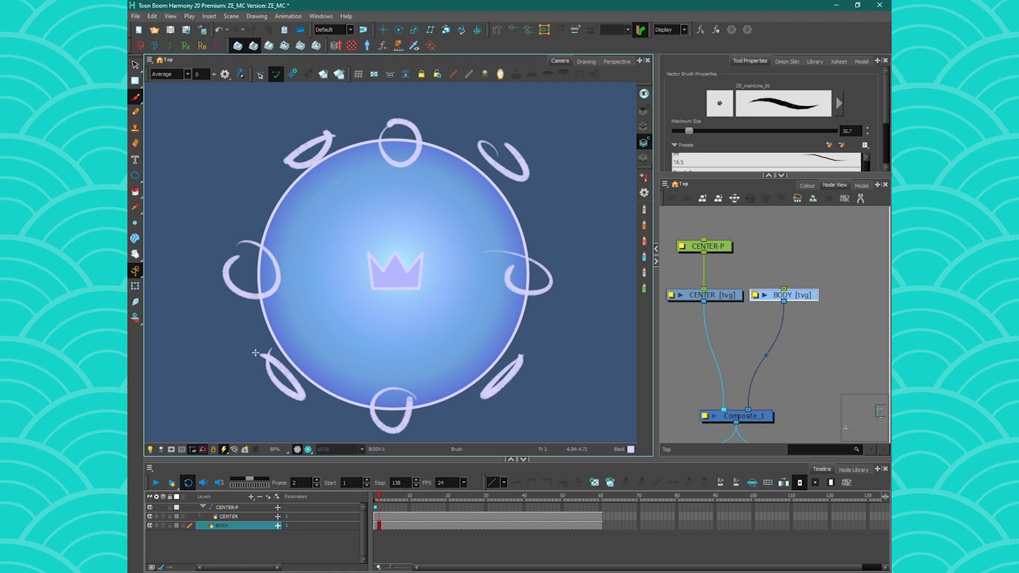
# - Undo all the brush circles sketched around the BODY circle
pyautogui.hotkey('ctrl', 'z')
pyautogui.hotkey('ctrl', 'z')
pyautogui.hotkey('ctrl', 'z')
pyautogui.hotkey('ctrl', 'z')
pyautogui.hotkey('ctrl', 'z')
pyautogui.hotkey('ctrl', 'z')
pyautogui.hotkey('ctrl', 'z')
pyautogui.hotkey('ctrl', 'z')
pyautogui.hotkey('ctrl', 'z')
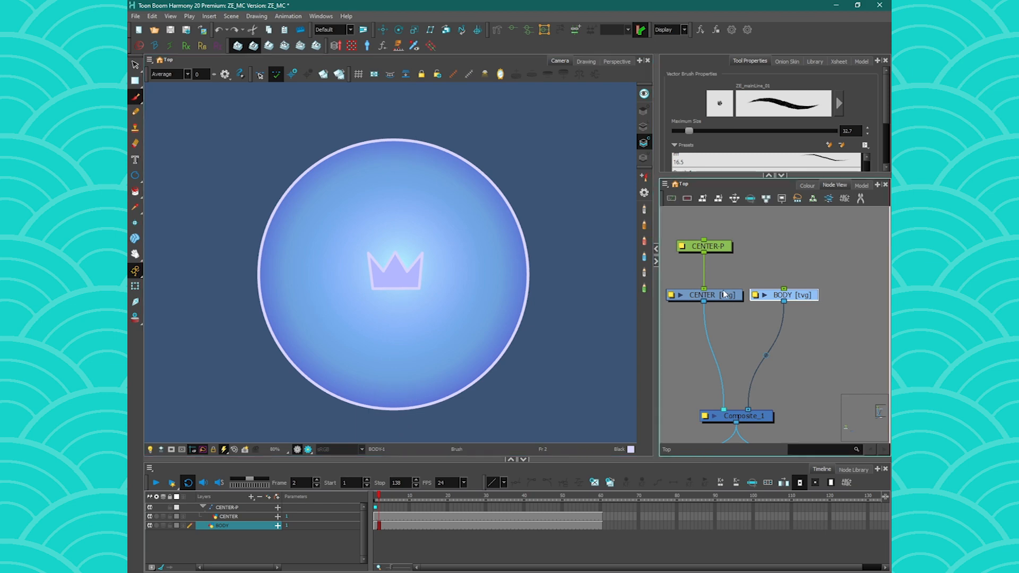
# - Pose the CENTER-P peg at the circle's top edge on frame 2, squashed vertically, and at the bottom edge on the following frame
pyautogui.click(709, 246)
pyautogui.hotkey('shift', 't')
pyautogui.moveTo(315, 381); pyautogui.dragTo(324, 387)
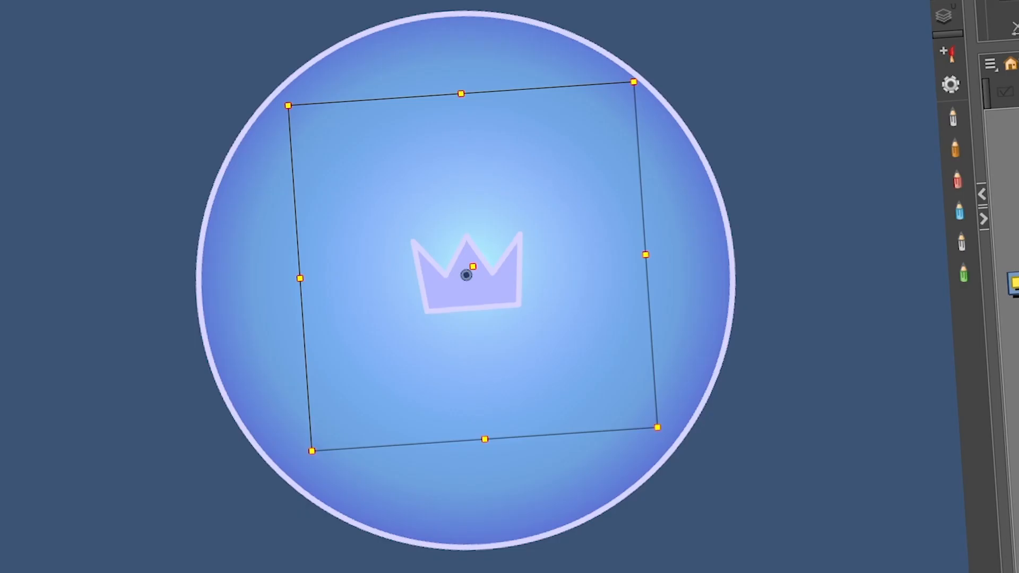
pyautogui.moveTo(477, 275); pyautogui.dragTo(421, 97)
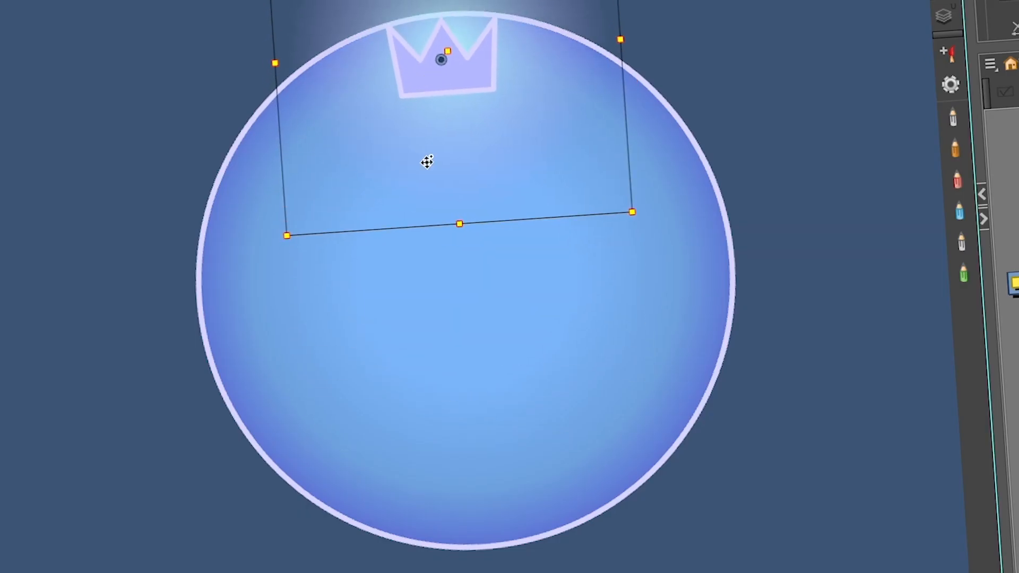
pyautogui.moveTo(460, 222); pyautogui.dragTo(453, 142)
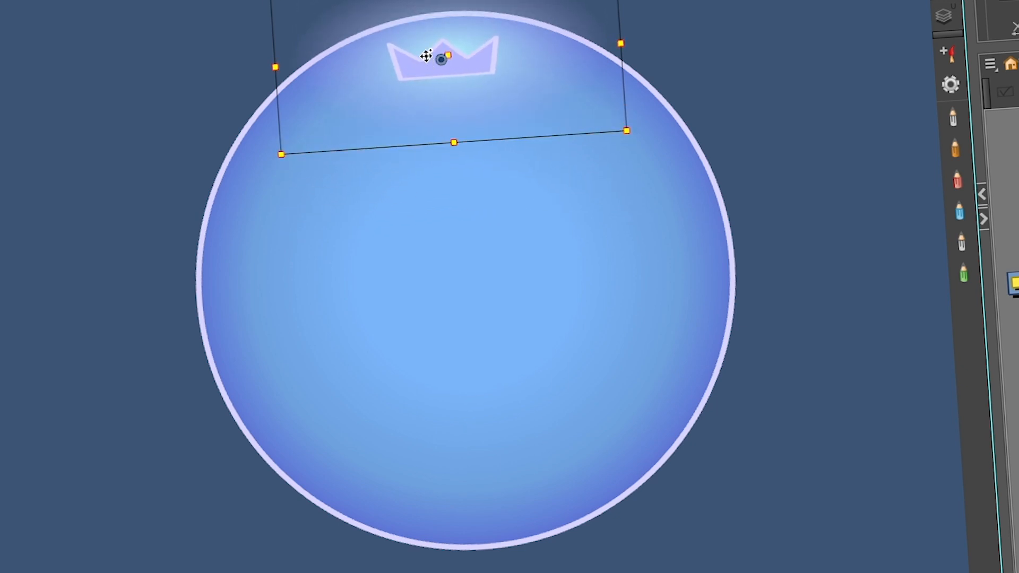
pyautogui.moveTo(420, 76); pyautogui.dragTo(465, 530)
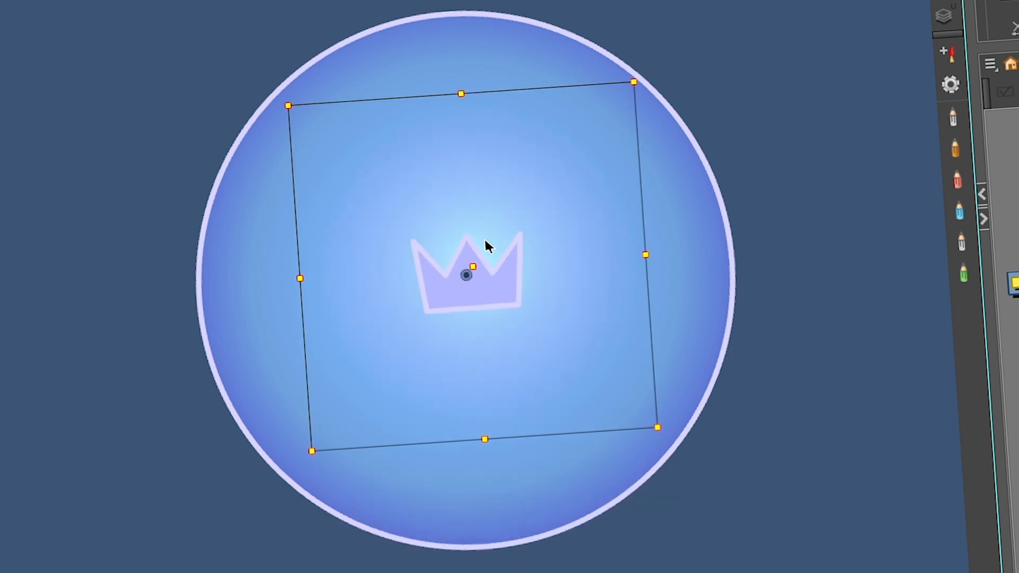
# - Pose the CENTER-P peg at the circle's left edge, narrowed horizontally, and at the right edge on the following frame
pyautogui.moveTo(484, 289); pyautogui.dragTo(249, 314)
pyautogui.moveTo(56, 299); pyautogui.dragTo(146, 296)
pyautogui.moveTo(225, 317); pyautogui.dragTo(685, 286)
# - Flip through the posed frames to compare the centre, top, bottom, left and right poses
pyautogui.press(',')
pyautogui.press(',')
pyautogui.press(',')
pyautogui.press('.')
pyautogui.press('.')
pyautogui.press('.')
pyautogui.press('.')
pyautogui.press('.')
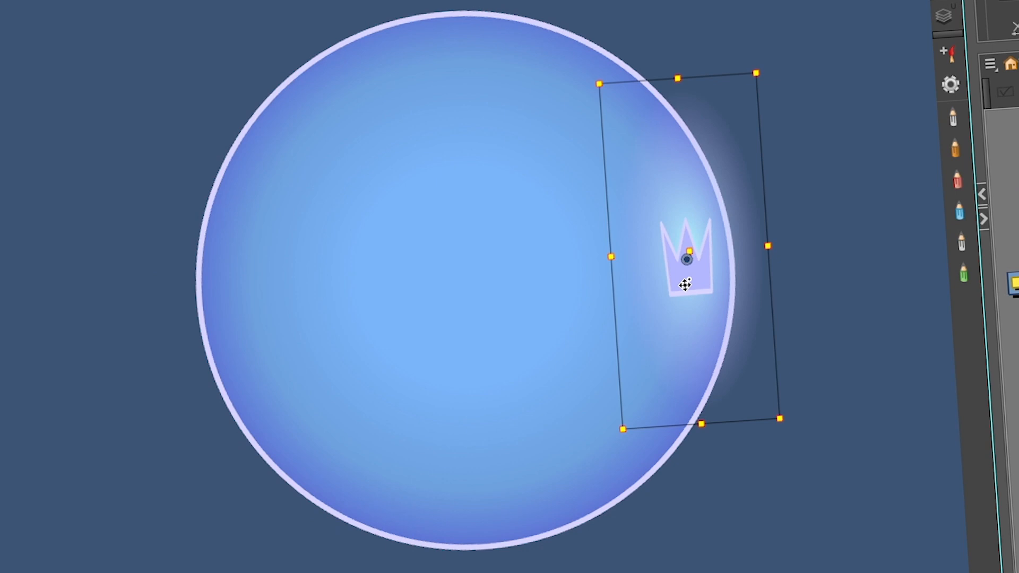
# - Pose the CENTER-P peg at the circle's upper-left edge on a new frame, squashed and skewed to follow the curve
pyautogui.press('.')
pyautogui.press('.')
pyautogui.press('.')
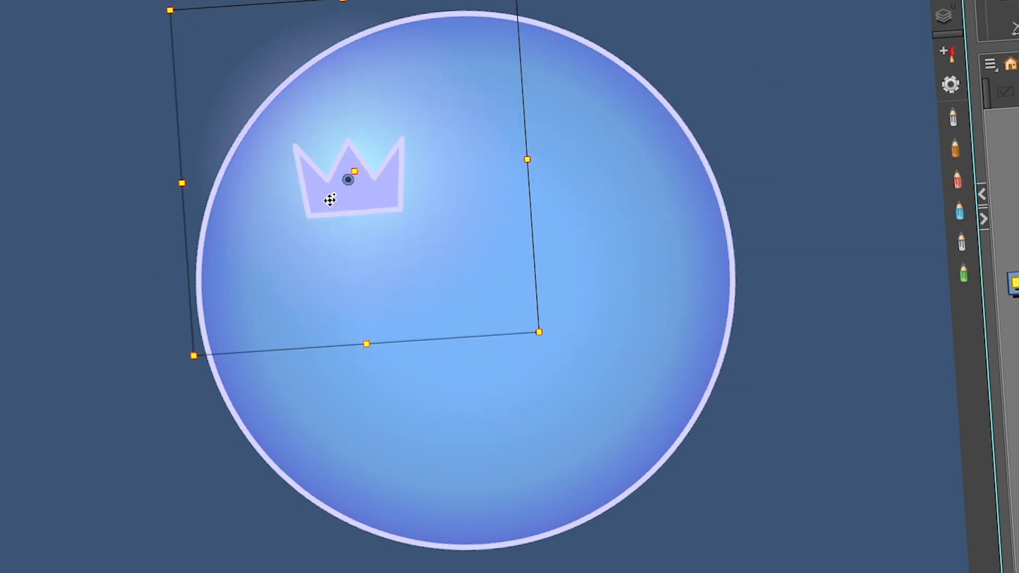
pyautogui.press('.')
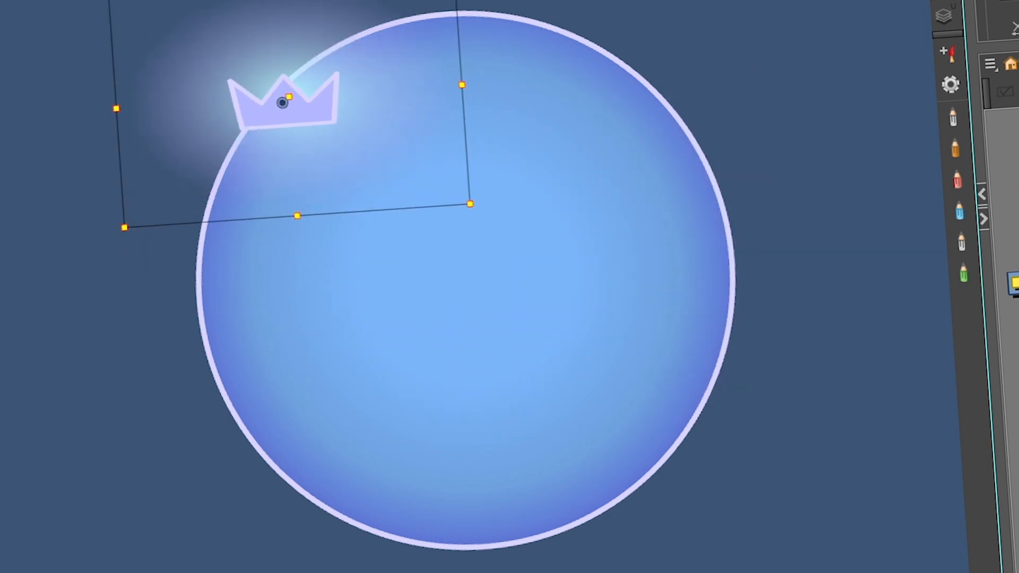
pyautogui.press('.')
pyautogui.moveTo(464, 87); pyautogui.dragTo(375, 71)
pyautogui.press('Escape')
pyautogui.click(289, 111)
pyautogui.moveTo(471, 84); pyautogui.dragTo(502, 82)
# - Pose the CENTER-P peg at the circle's upper-right edge, skewing the crown the opposite way to follow the curve
pyautogui.moveTo(256, 119); pyautogui.dragTo(593, 89)
pyautogui.moveTo(668, 3); pyautogui.dragTo(378, 49)
pyautogui.moveTo(597, 65)
pyautogui.mouseDown()
pyautogui.moveTo(580, 81)
pyautogui.moveTo(589, 80)
pyautogui.mouseUp()
pyautogui.click(611, 137)
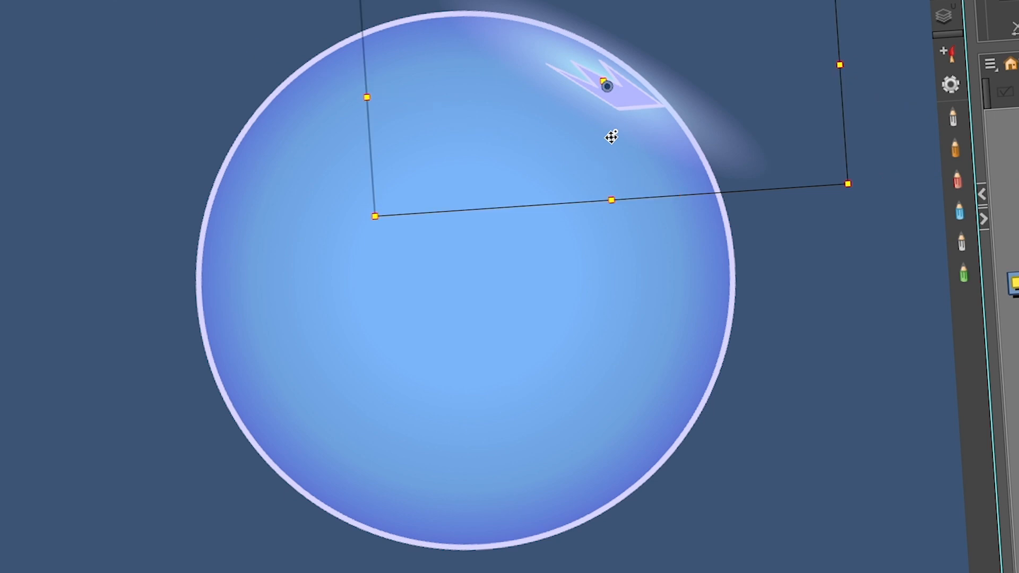
# - Pose the CENTER-P peg at the circle's lower-right and lower-left edges on separate frames, skewing the crown to follow each curve
pyautogui.moveTo(603, 84); pyautogui.dragTo(584, 469)
pyautogui.moveTo(490, 352); pyautogui.dragTo(761, 387)
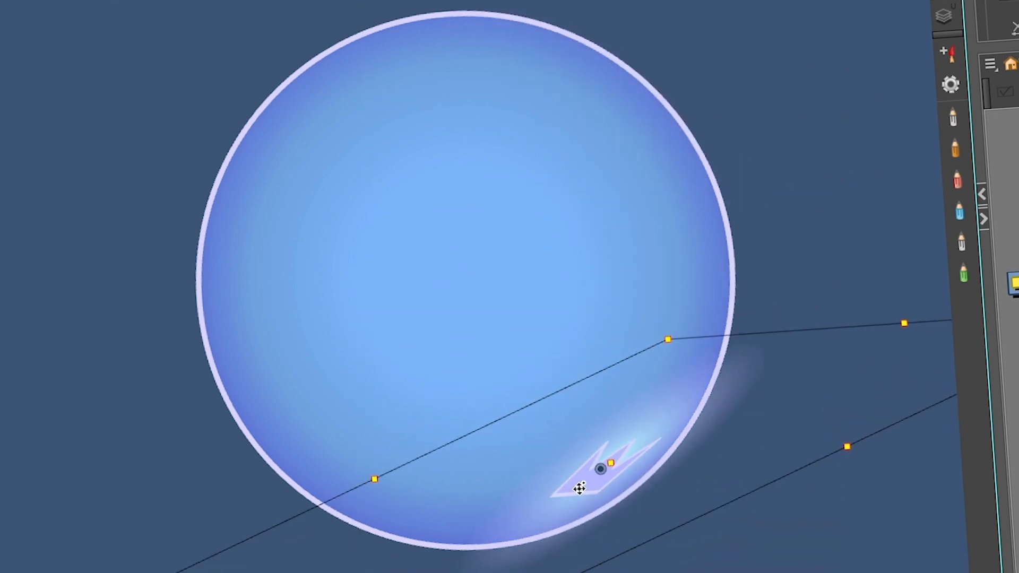
pyautogui.hotkey('ctrl', 'z')
pyautogui.hotkey('ctrl', 'z')
pyautogui.hotkey('ctrl', 'shift', 'z')
pyautogui.moveTo(585, 343); pyautogui.dragTo(313, 430)
pyautogui.moveTo(596, 463); pyautogui.dragTo(337, 494)
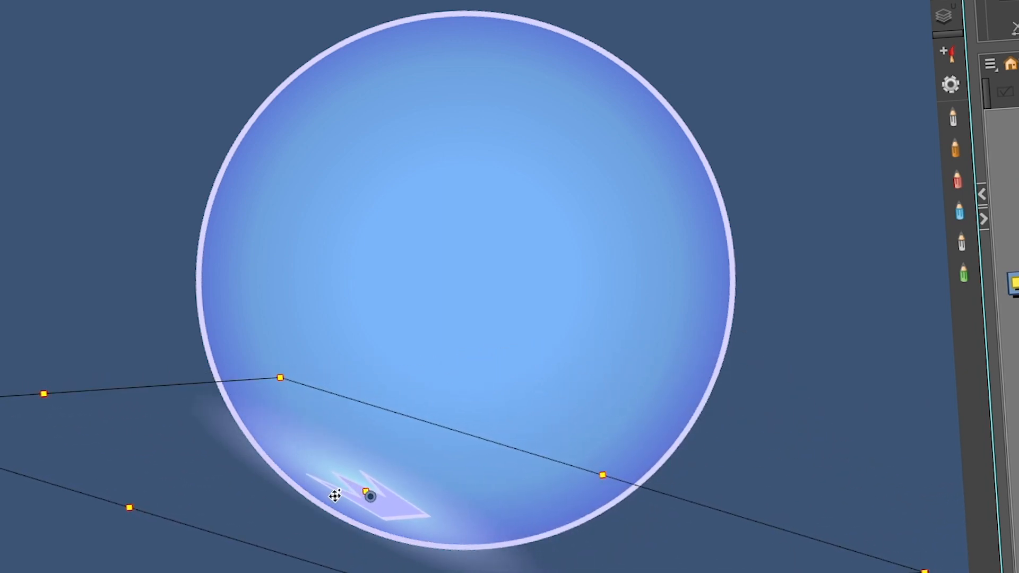
# - Step through the keyed frames of the CENTER-P peg to check all nine crown poses
pyautogui.hotkey('ctrl', 'z')
pyautogui.hotkey('ctrl', 'z')
pyautogui.hotkey('ctrl', 'z')
pyautogui.hotkey('ctrl', 'z')
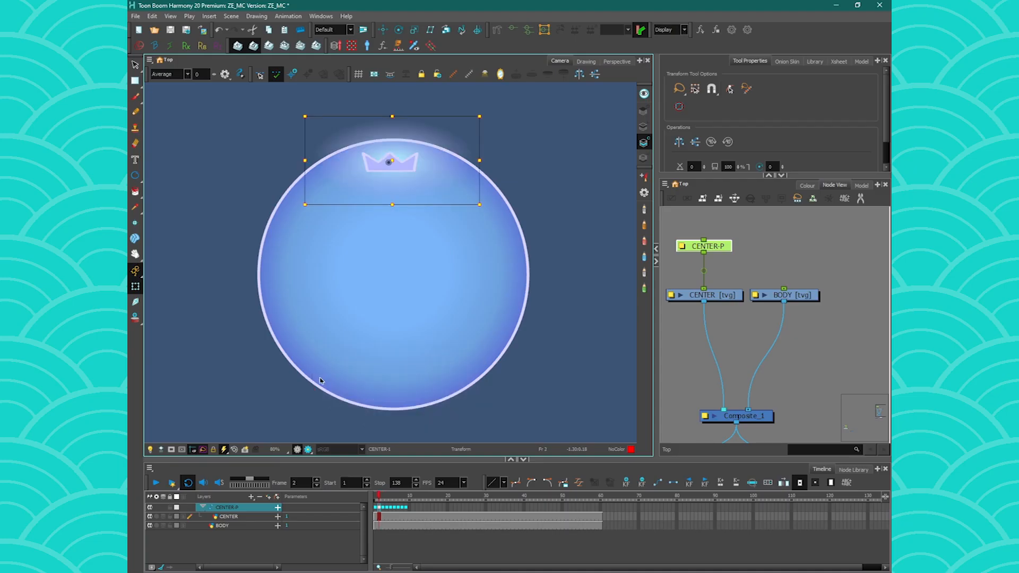
pyautogui.press(',')
pyautogui.press('.')
pyautogui.press('.')
pyautogui.press('.')
pyautogui.press('.')
pyautogui.press('.')
pyautogui.press('.')
pyautogui.press('.')
pyautogui.press('.')
pyautogui.press('.')
pyautogui.press('.')
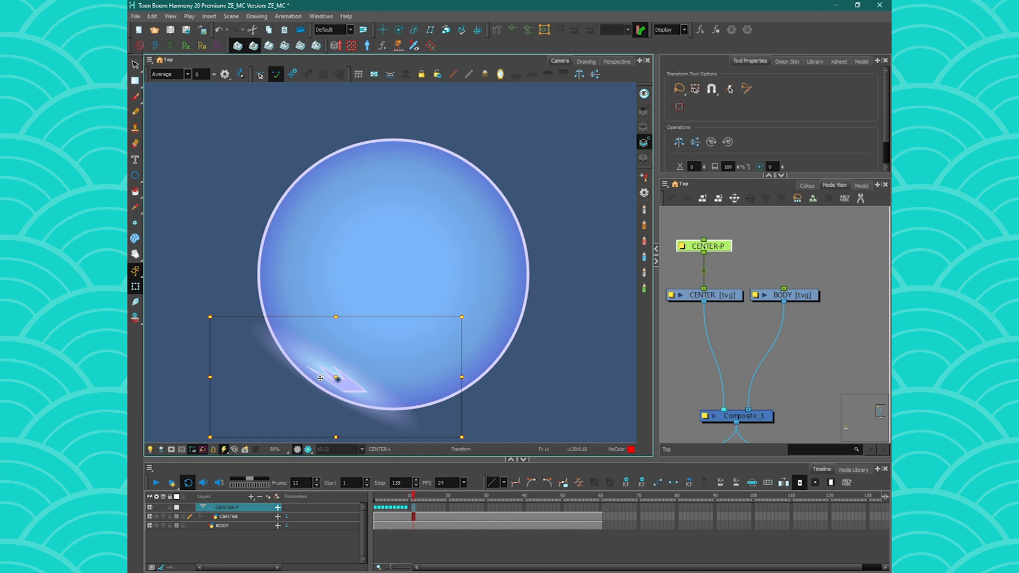
# - Return to frame 1 and flip forward through the crown poses up to frame 9 to review them
pyautogui.press(',')
pyautogui.press(',')
pyautogui.press(',')
pyautogui.press(',')
pyautogui.press(',')
pyautogui.press(',')
pyautogui.press(',')
pyautogui.press(',')
pyautogui.press(',')
pyautogui.press(',')
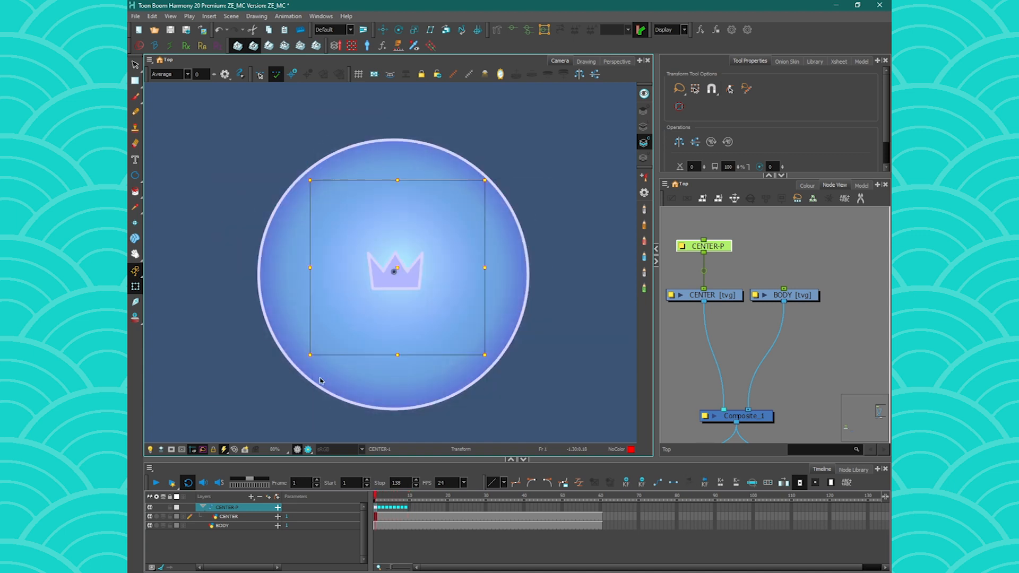
pyautogui.press('.')
pyautogui.press('.')
pyautogui.press('.')
pyautogui.press('.')
pyautogui.press('.')
pyautogui.press('.')
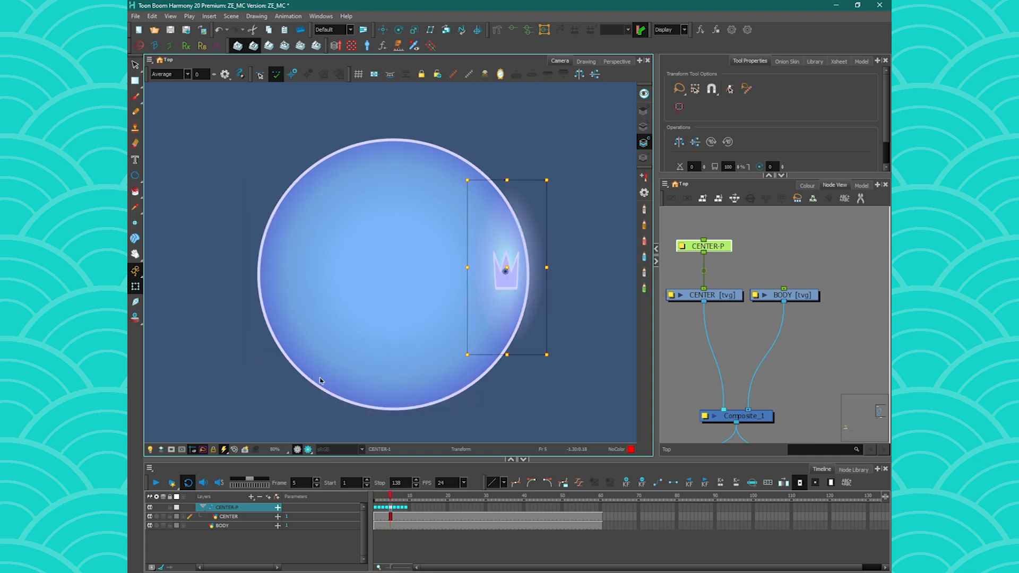
pyautogui.press('.')
pyautogui.press('.')
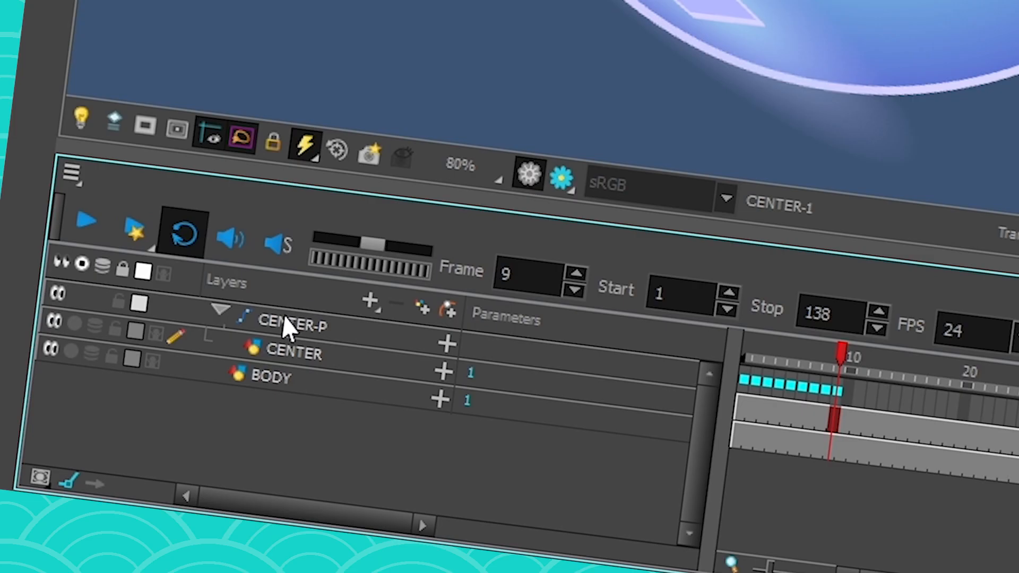
# - Select the CENTER-P layer's keyframes on frames 1 to 9 and make sure the Master Controller toolbar is enabled
pyautogui.click(237, 506)
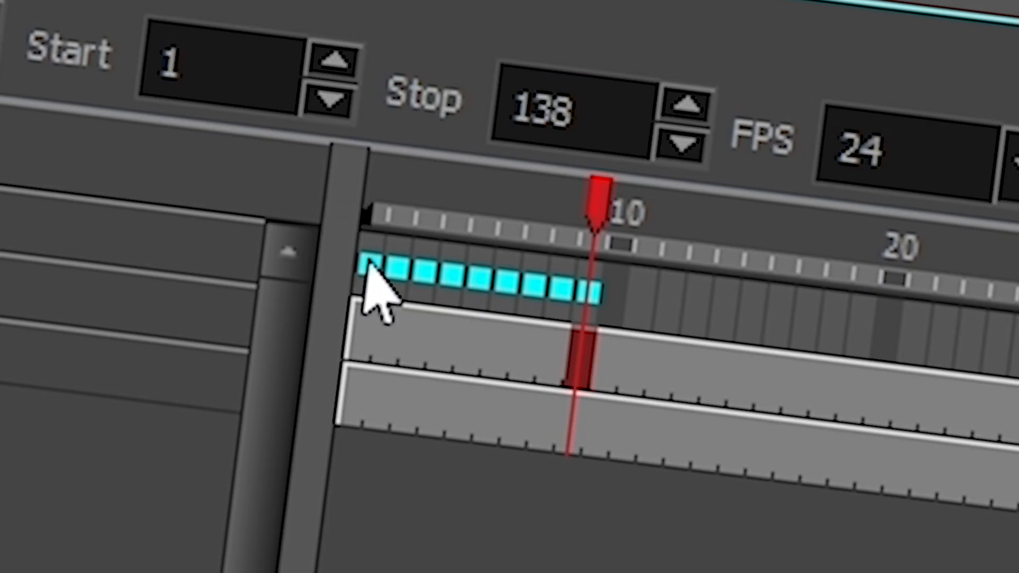
pyautogui.moveTo(368, 265); pyautogui.dragTo(588, 305)
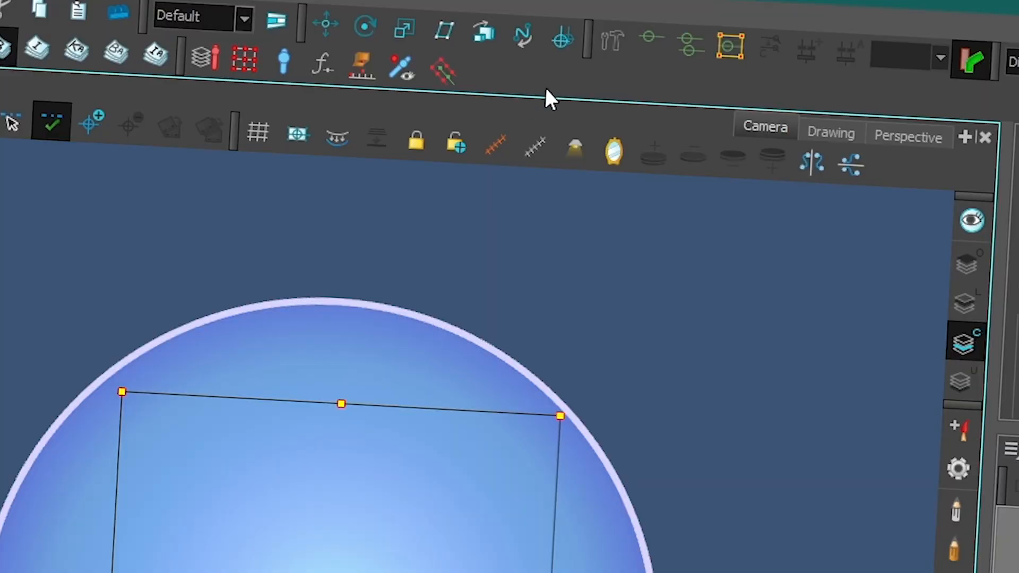
pyautogui.rightClick(541, 81)
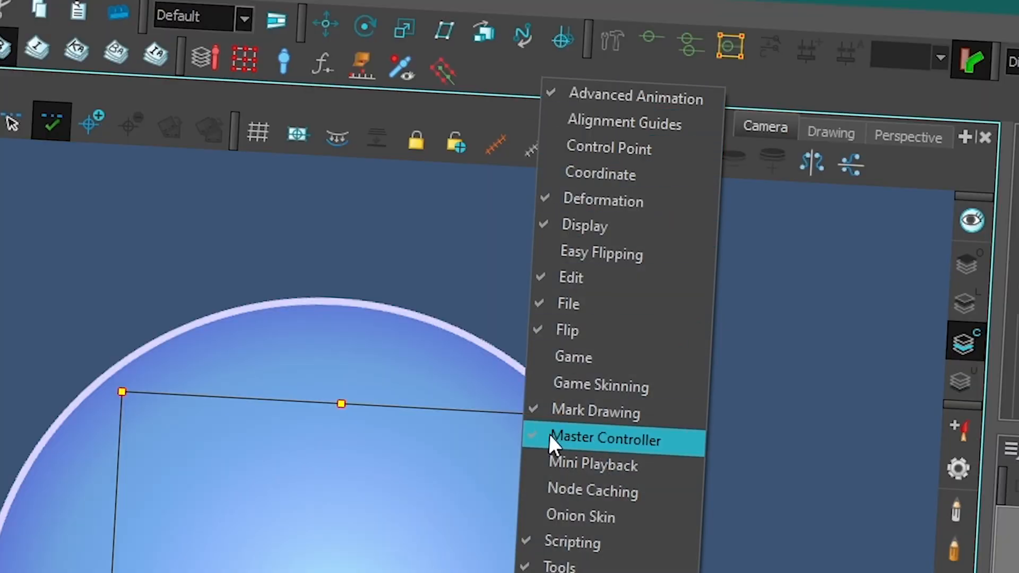
pyautogui.click(601, 435)
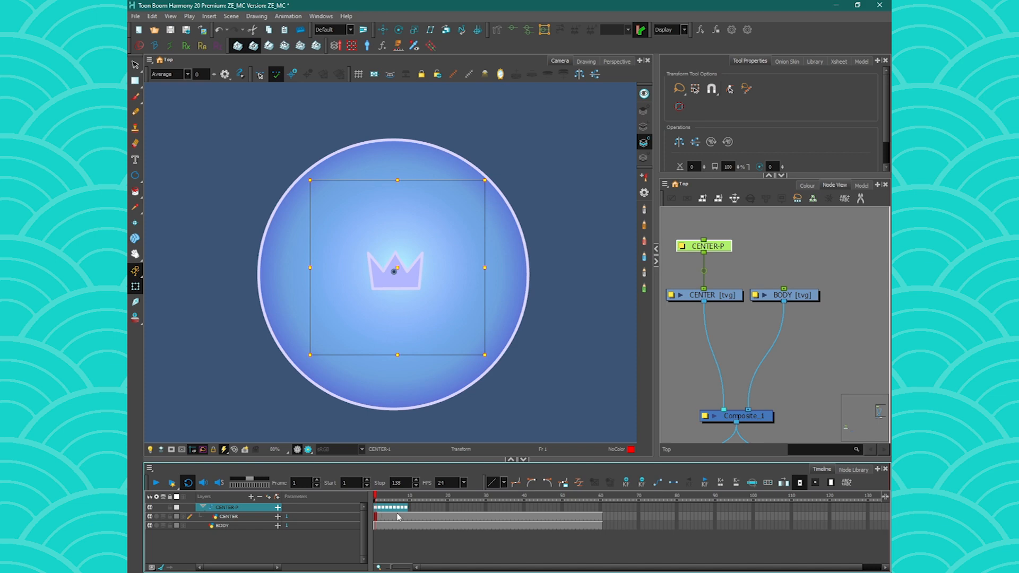
# - Open the Master Controller Grid Wizard with the [grid] 3x3 preset and move its window aside to uncover the crown
pyautogui.click(352, 45)
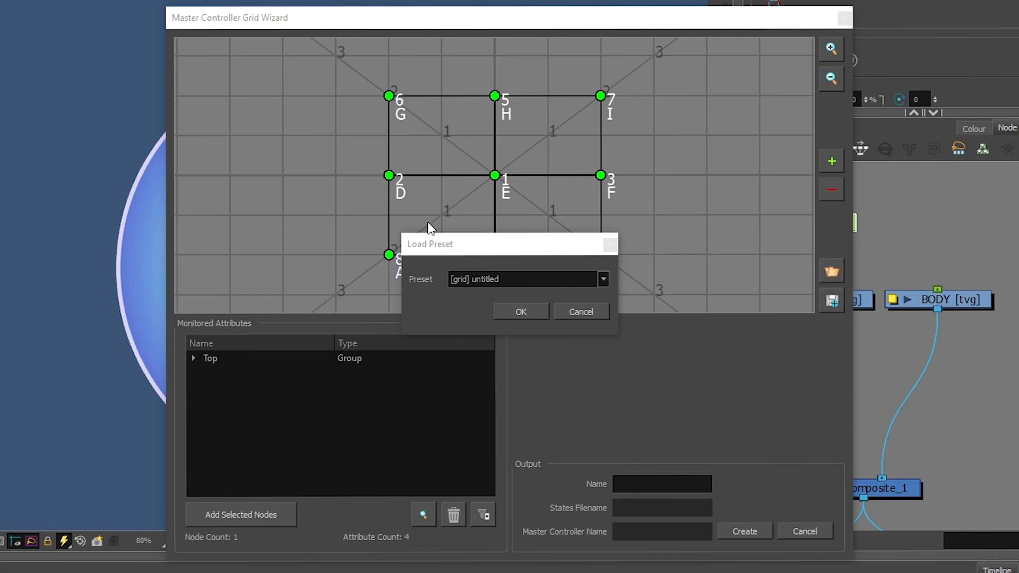
pyautogui.click(460, 279)
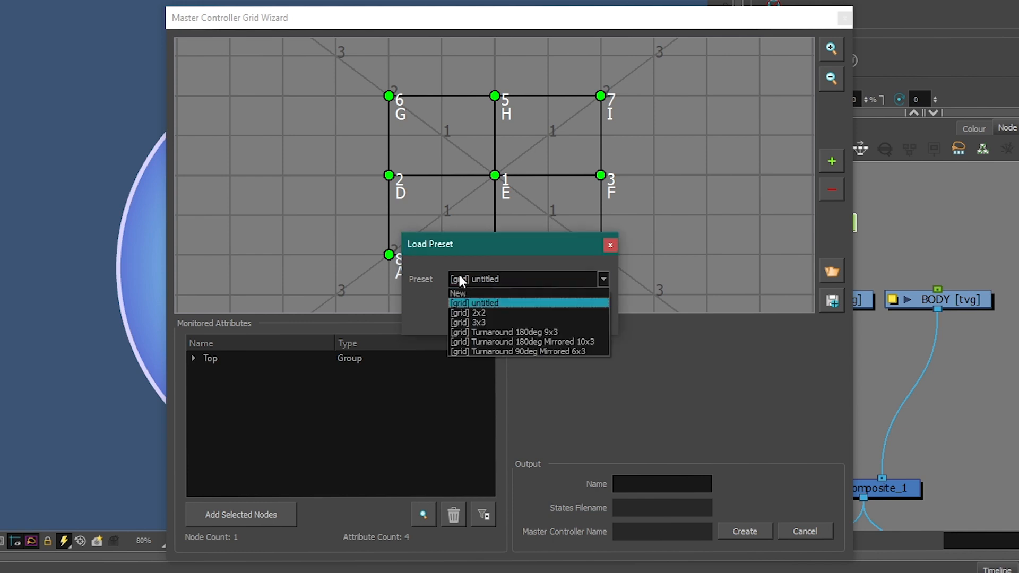
pyautogui.click(481, 323)
pyautogui.click(512, 310)
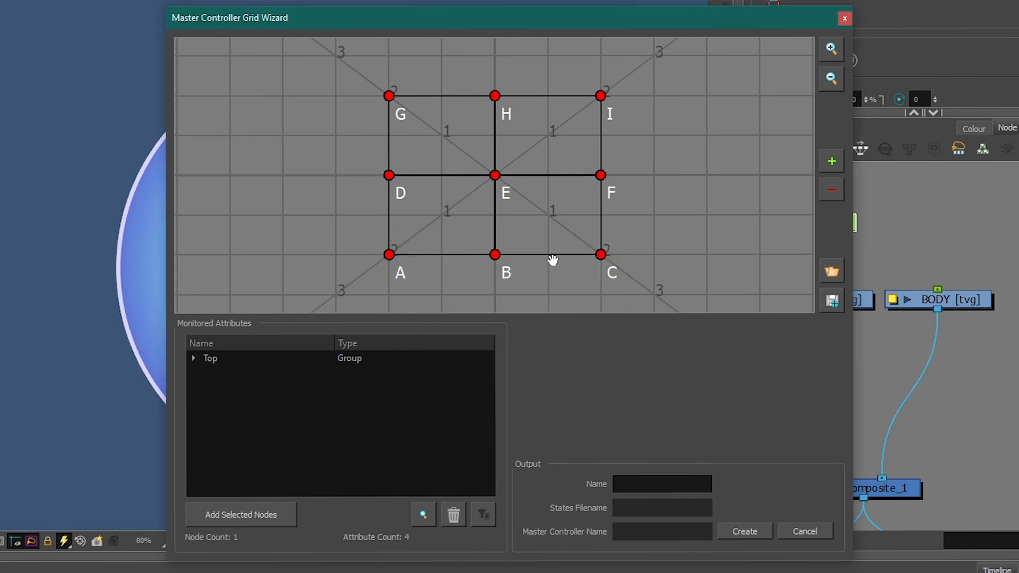
pyautogui.moveTo(181, 21); pyautogui.dragTo(544, 18)
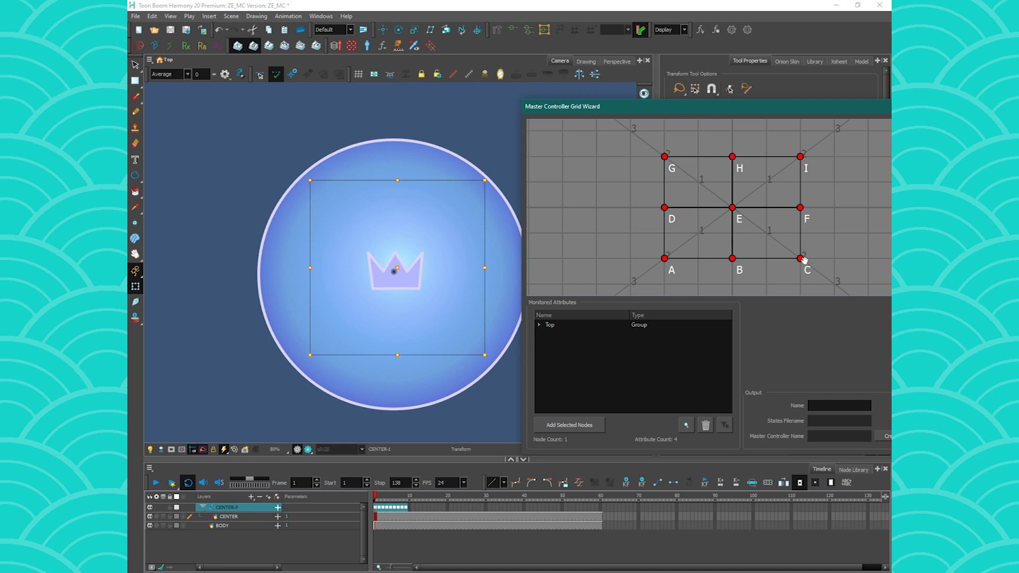
# - Assign frame 1 to centre grid point E, frame 2 to upper-middle point H and frame 3 to lower-middle point B
pyautogui.click(733, 207)
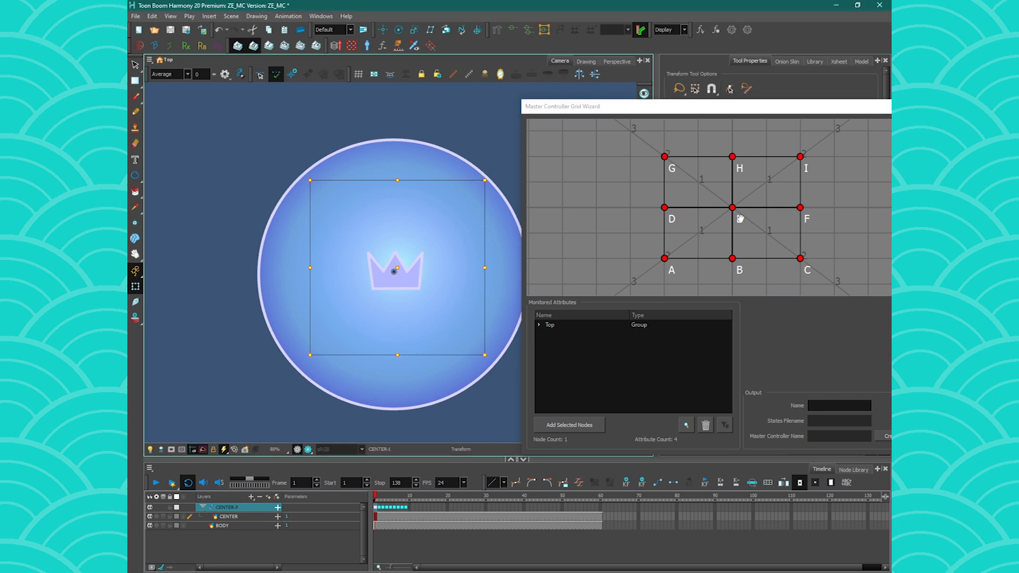
pyautogui.click(734, 207)
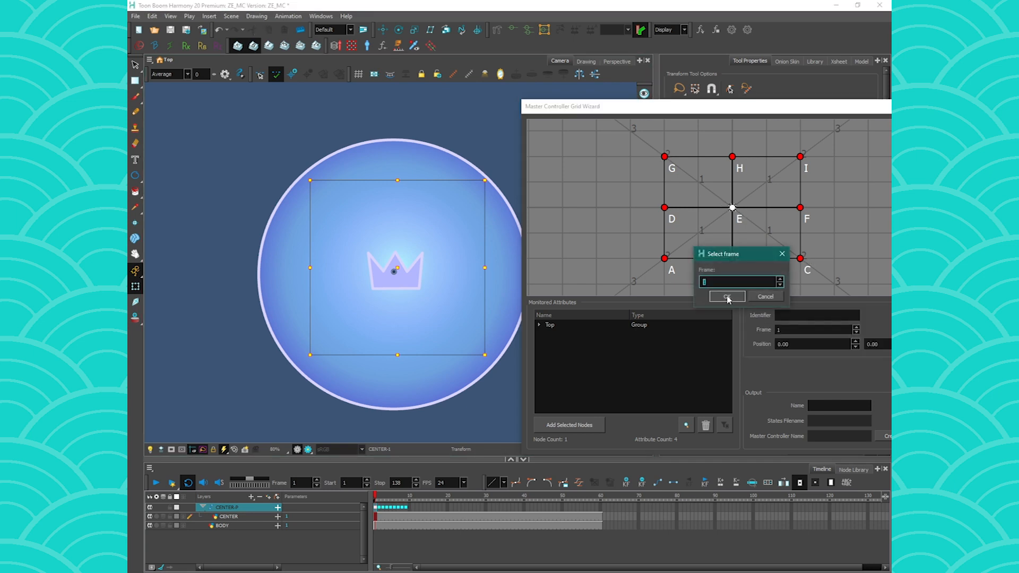
pyautogui.click(727, 296)
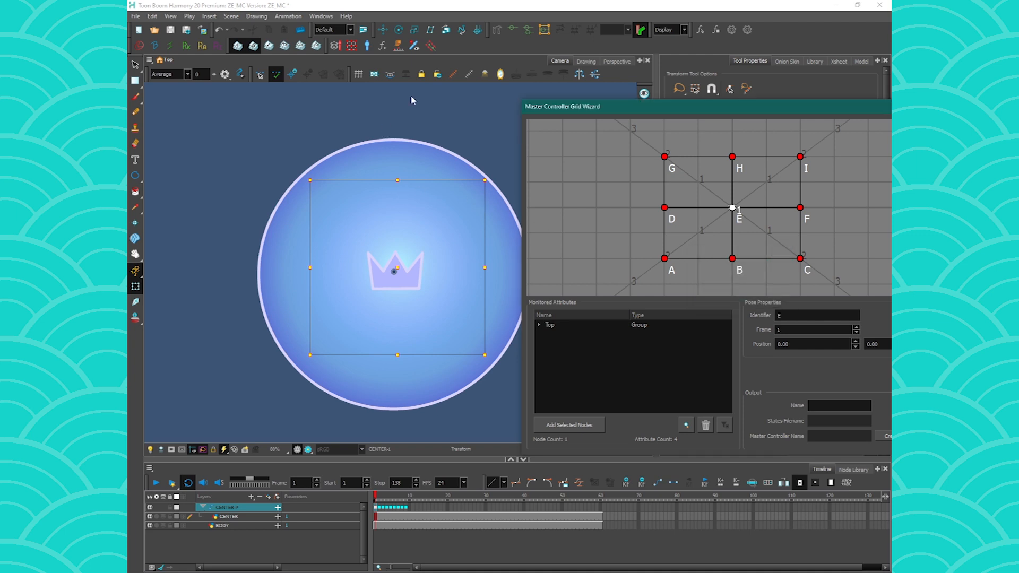
pyautogui.click(411, 111)
pyautogui.press('.')
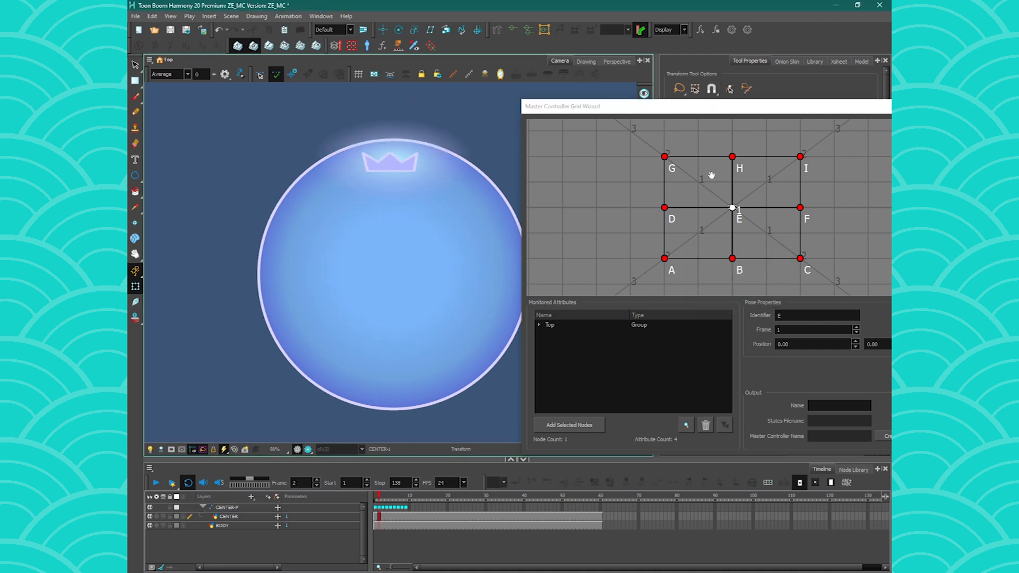
pyautogui.click(732, 156)
pyautogui.click(727, 297)
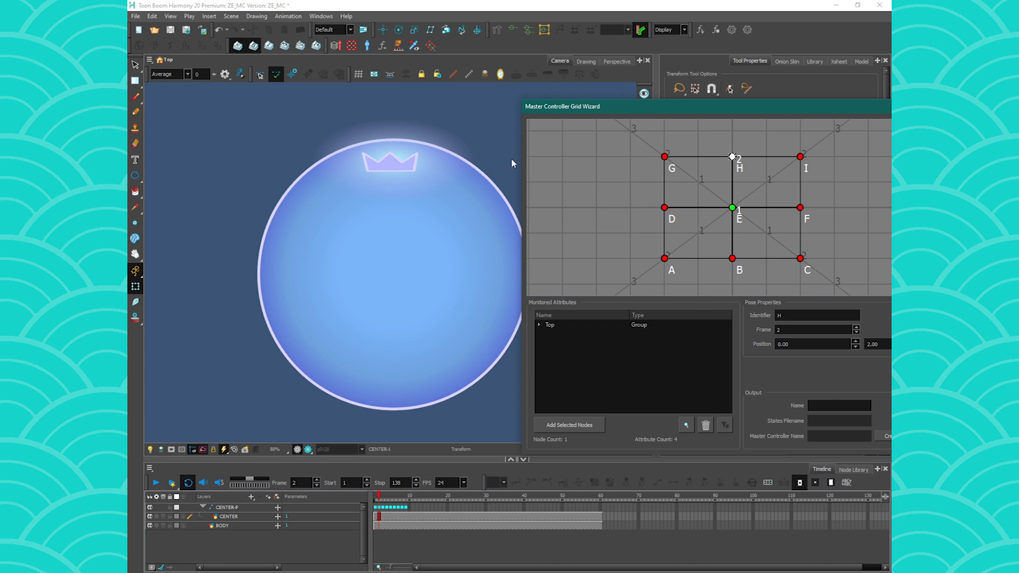
pyautogui.press('.')
pyautogui.click(733, 259)
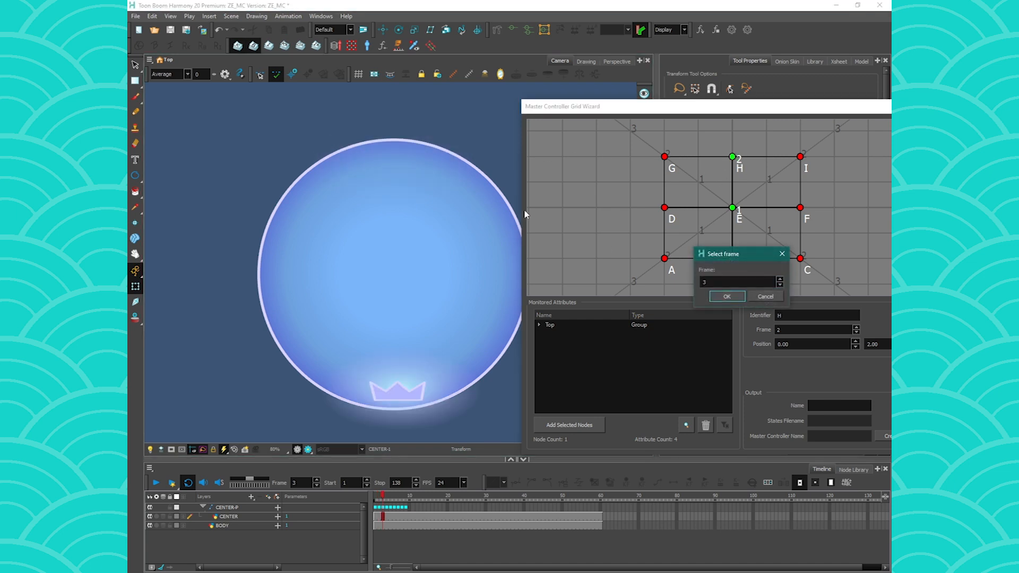
pyautogui.click(726, 297)
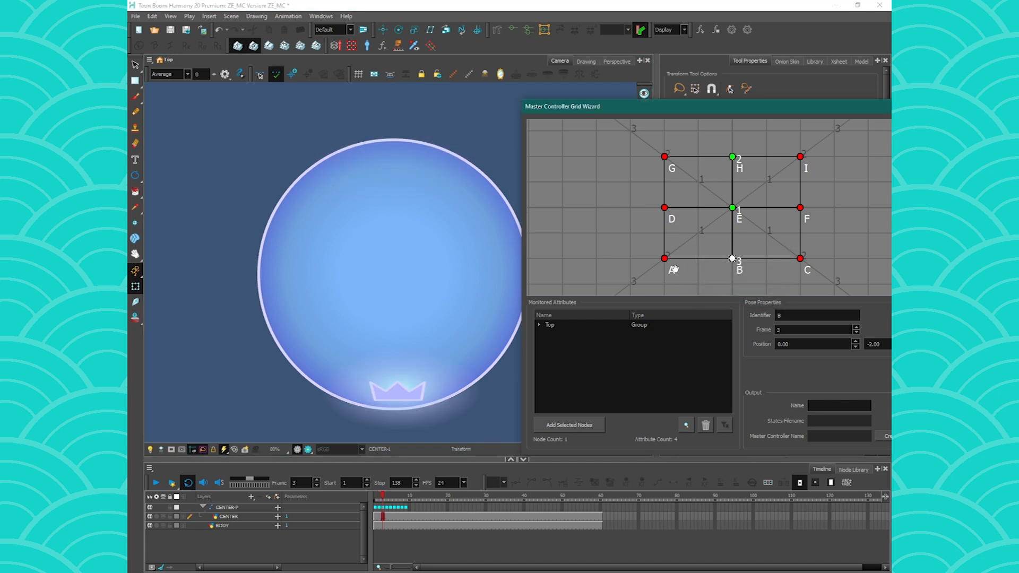
# - Assign frame 4 to middle-left grid point D and frame 5 to middle-right grid point F
pyautogui.click(482, 134)
pyautogui.press('.')
pyautogui.press('.')
pyautogui.press('.')
pyautogui.press('.')
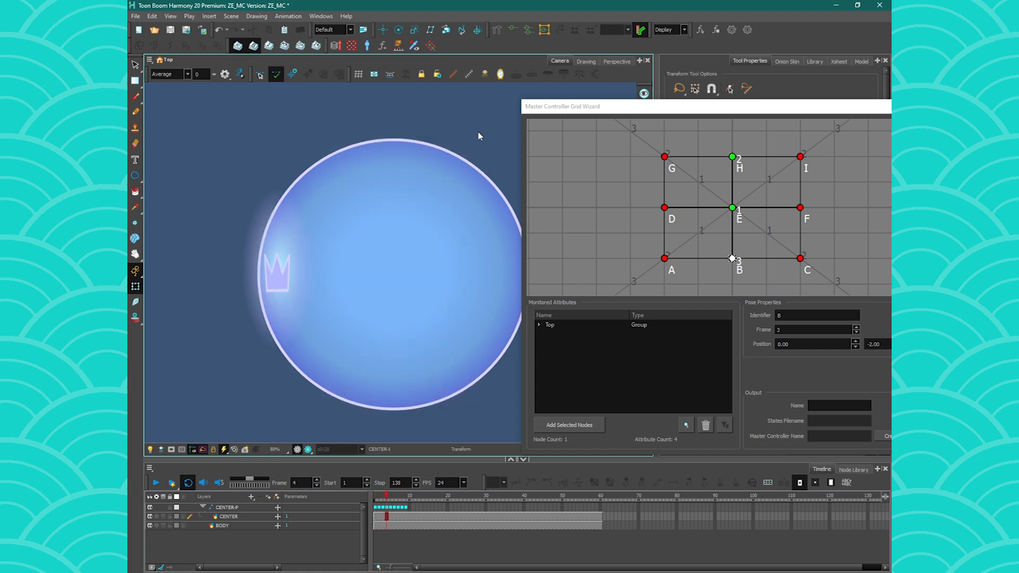
pyautogui.click(668, 212)
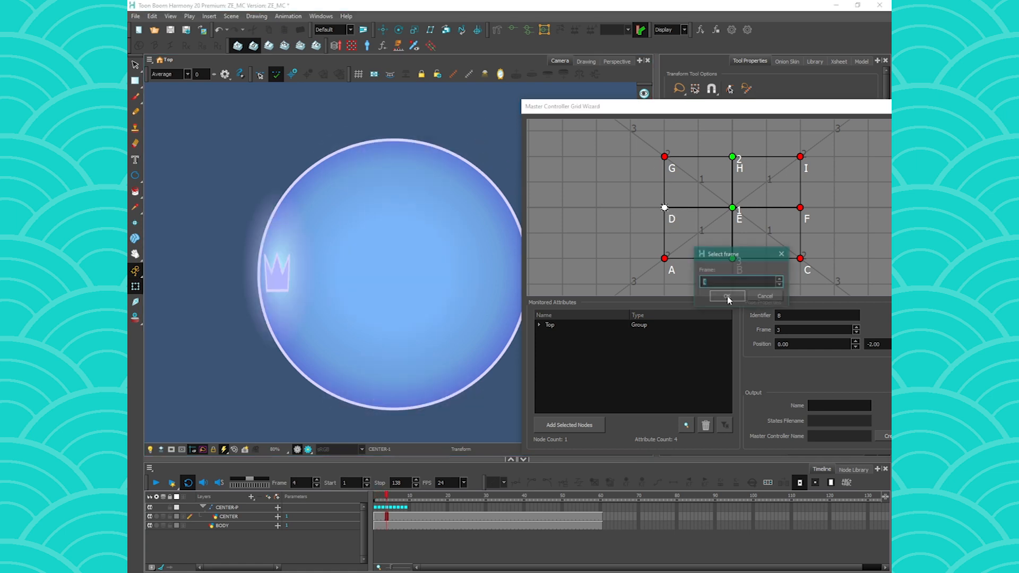
pyautogui.click(727, 296)
pyautogui.press('.')
pyautogui.click(800, 208)
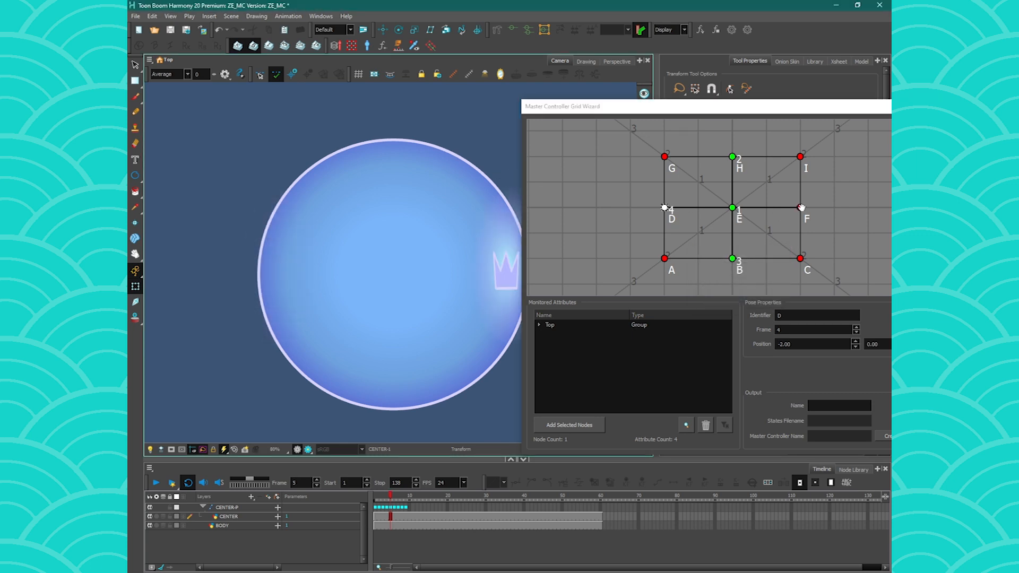
pyautogui.click(727, 296)
# - Assign frame 6 to upper-left grid point G and frame 7 to upper-right grid point I
pyautogui.click(492, 170)
pyautogui.press('.')
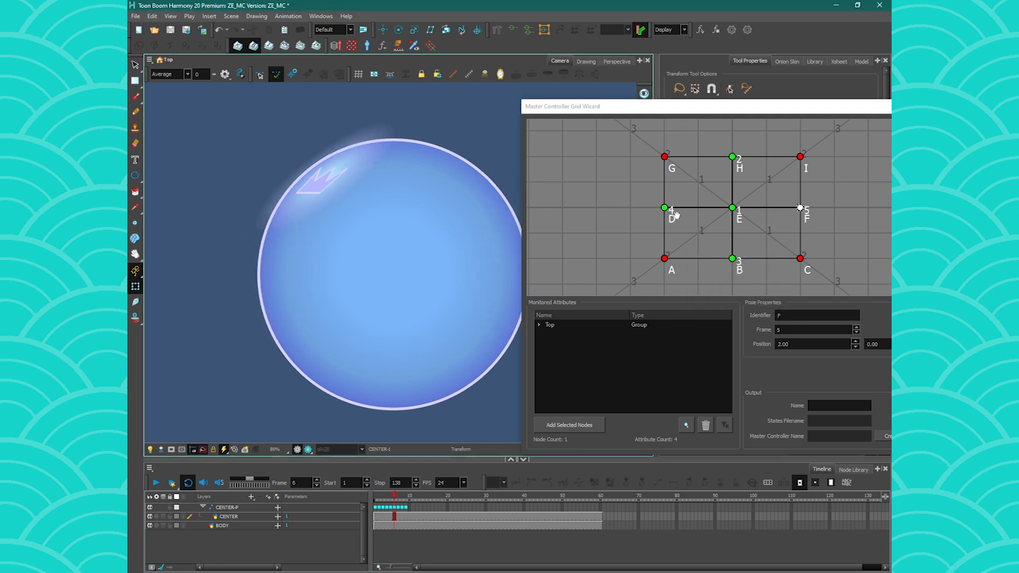
pyautogui.click(666, 158)
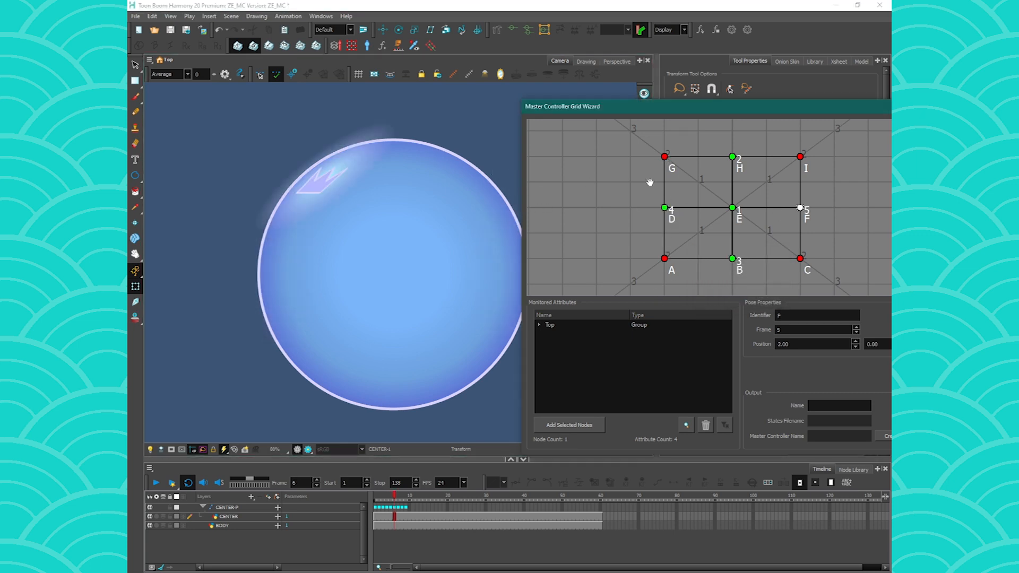
pyautogui.click(664, 158)
pyautogui.click(727, 298)
pyautogui.press('.')
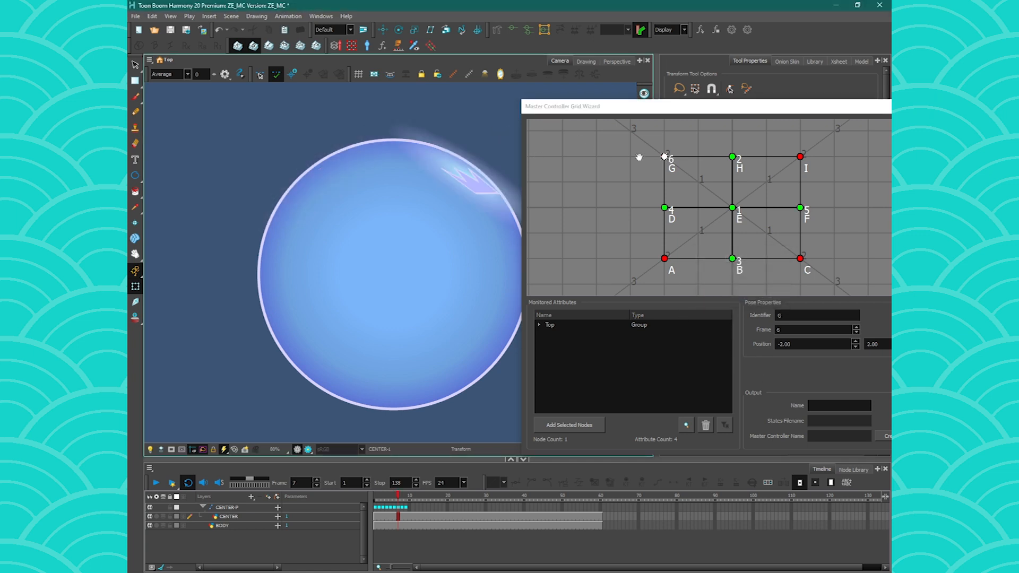
pyautogui.click(798, 157)
pyautogui.click(726, 297)
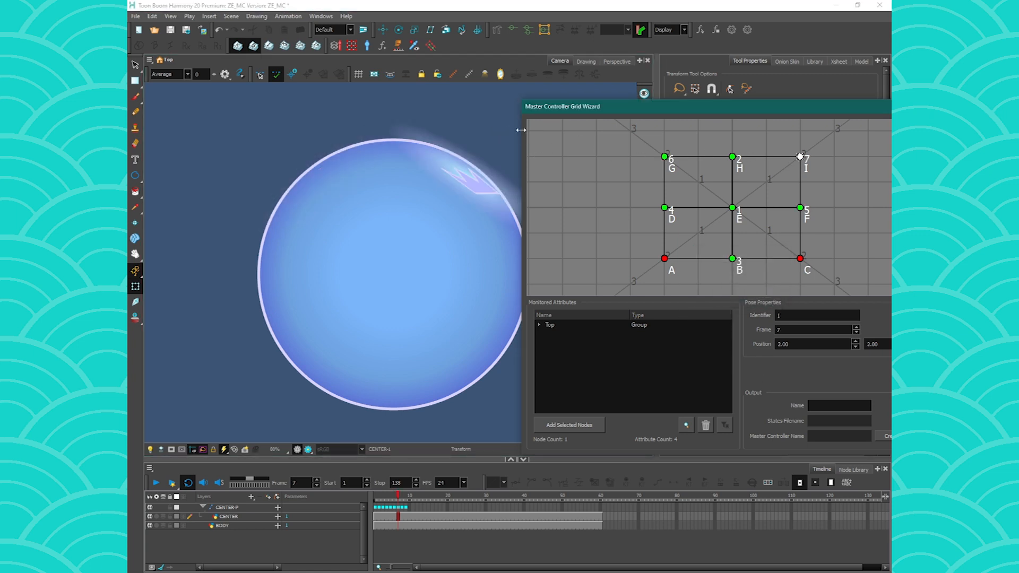
# - Assign frame 8 to lower-right grid point C and frame 9 to lower-left grid point A
pyautogui.press('.')
pyautogui.click(799, 259)
pyautogui.click(736, 296)
pyautogui.press('.')
pyautogui.click(664, 258)
pyautogui.click(717, 296)
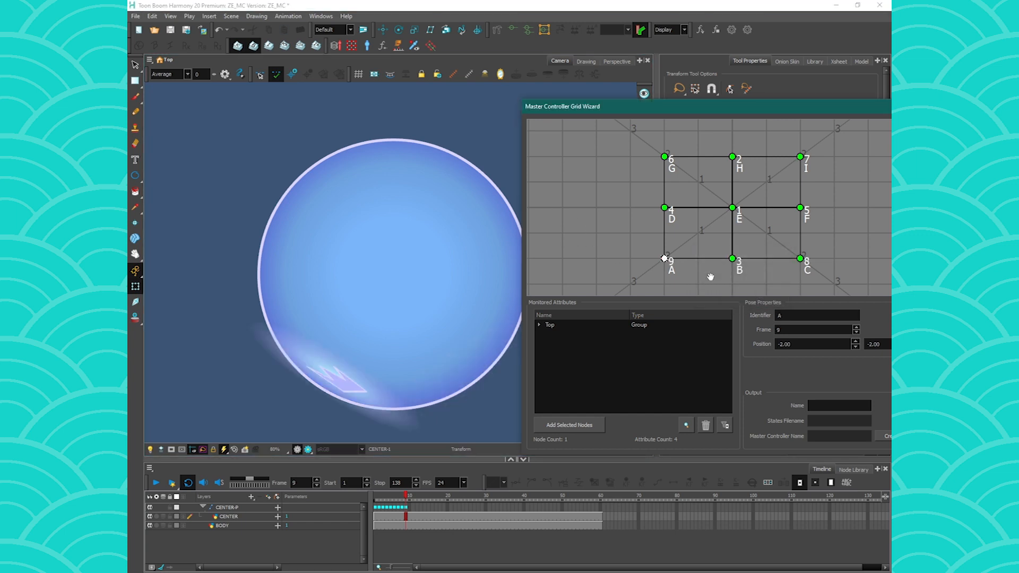
# - Name the master controller output DRAGON_BALL, with an underscore instead of a space
pyautogui.click(644, 385)
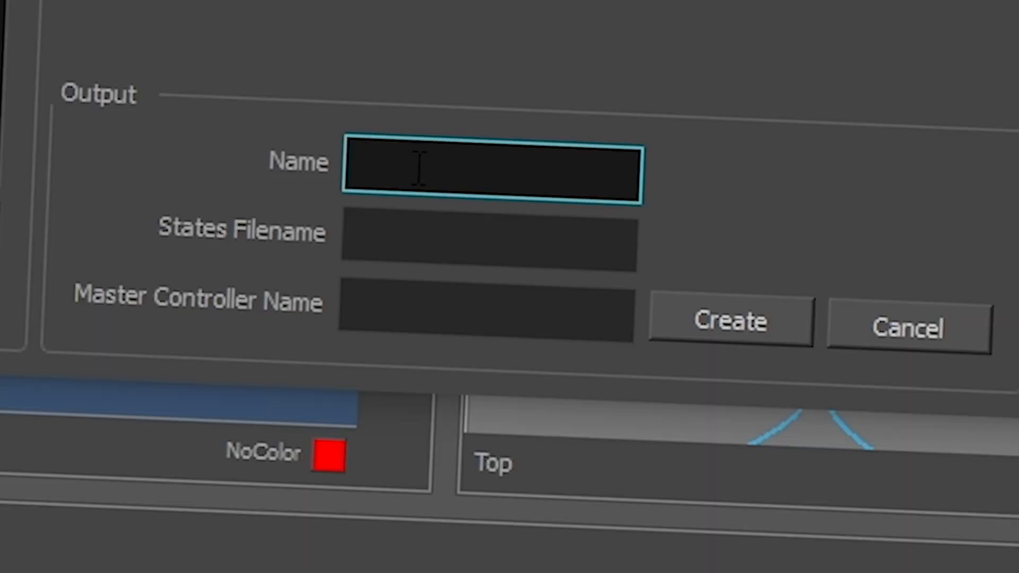
pyautogui.write('DRAGON BALL')
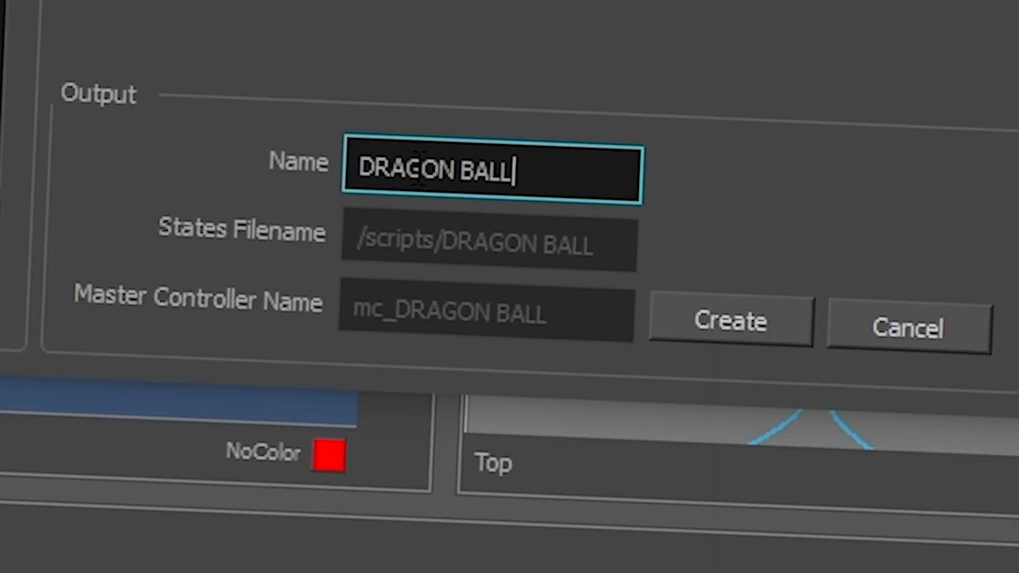
pyautogui.press('BackSpace')
pyautogui.press('BackSpace')
pyautogui.press('BackSpace')
pyautogui.press('BackSpace')
pyautogui.press('BackSpace')
pyautogui.write('_BALL')
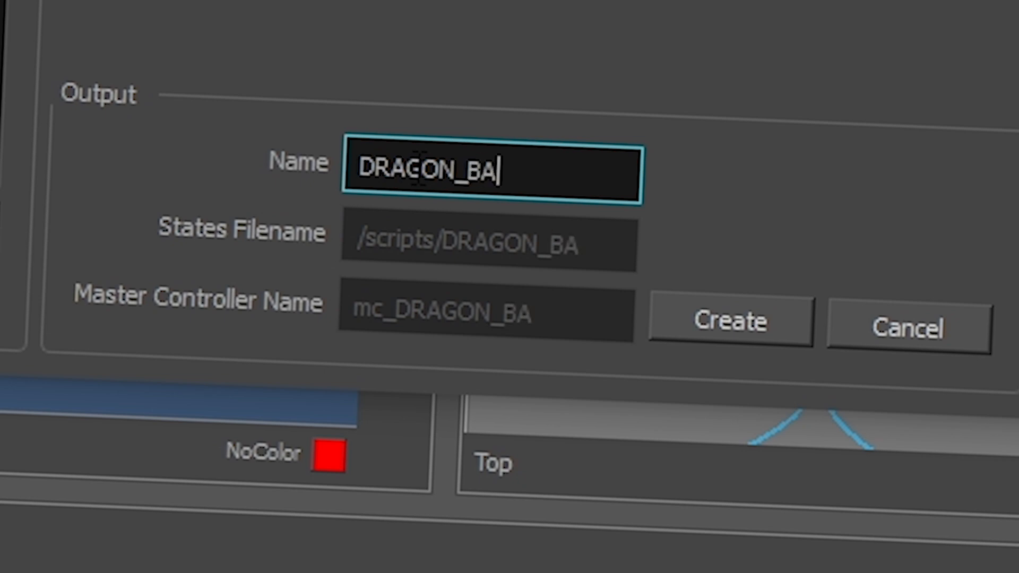
# - Create the controller attached to Top/Composite_1, save its poses as DRAGON_BALL.tbState, and close the wizard
pyautogui.click(690, 321)
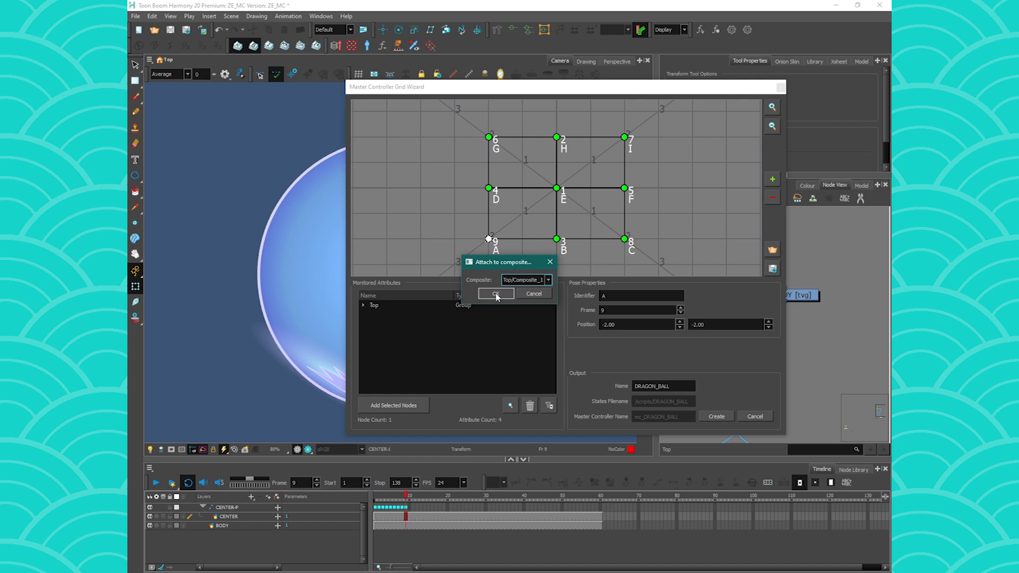
pyautogui.click(496, 294)
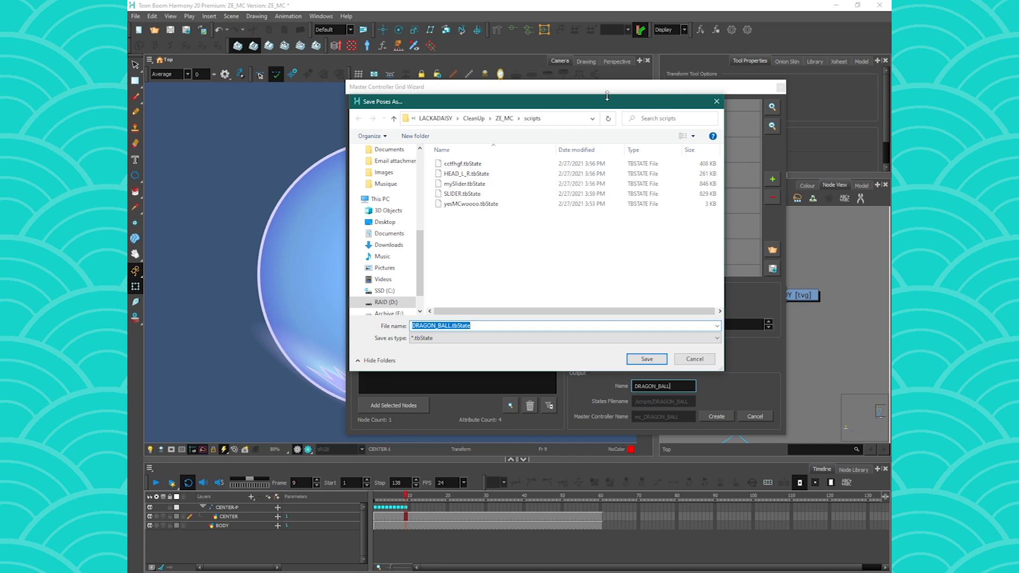
pyautogui.click(647, 358)
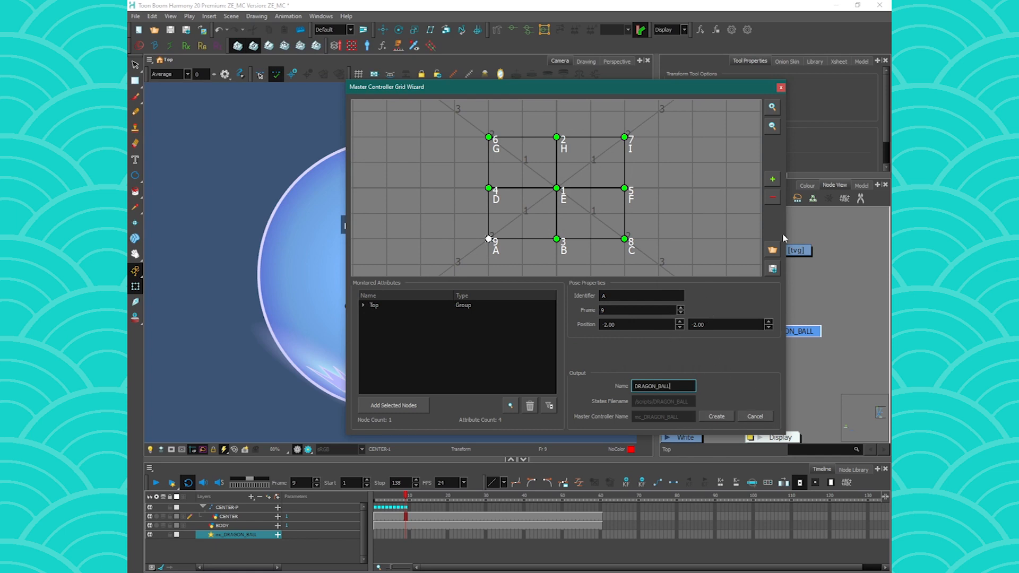
pyautogui.click(781, 88)
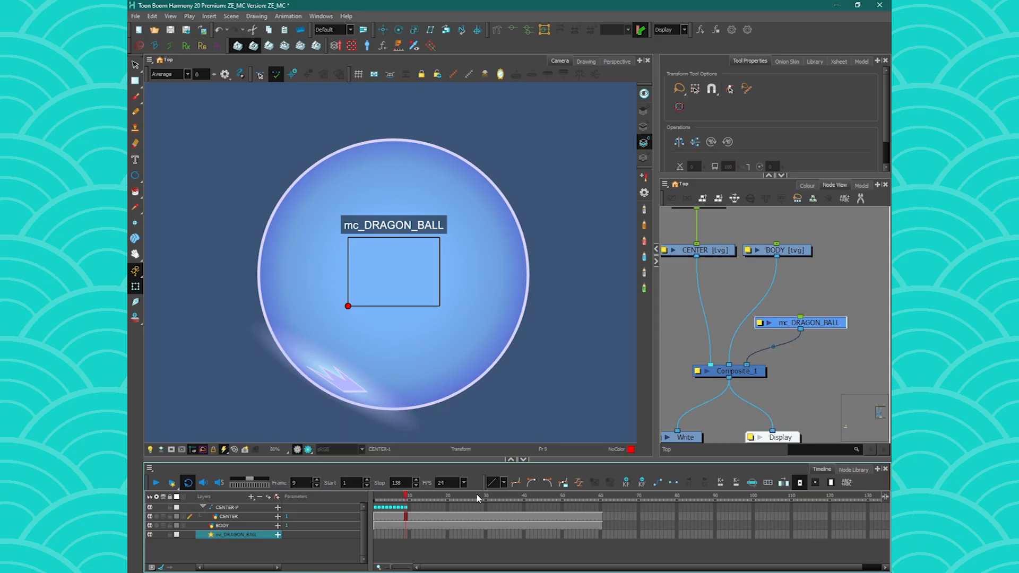
# - At frame 30, move the mc_DRAGON_BALL control point from the grid's lower-left corner to its centre
pyautogui.click(486, 497)
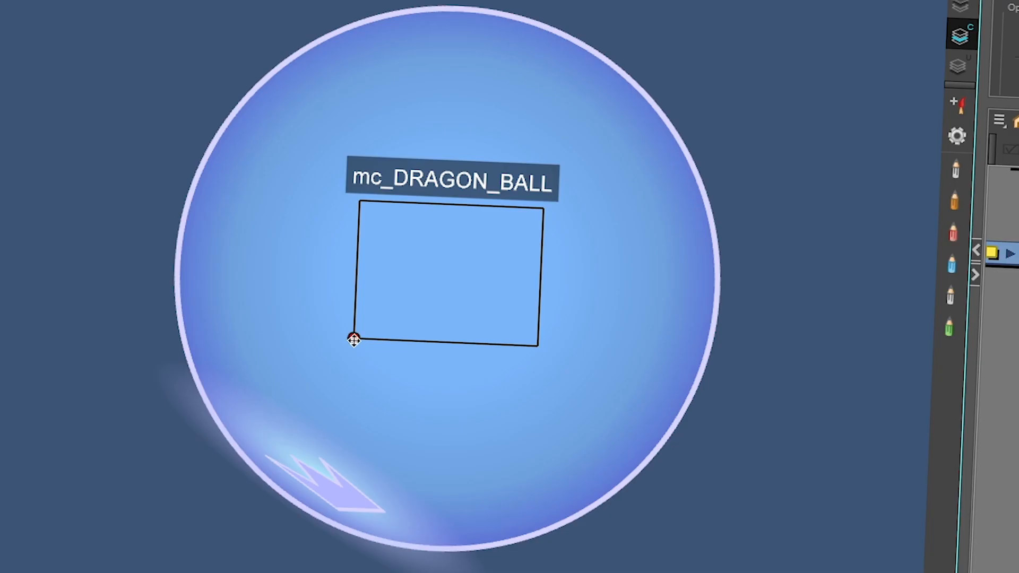
pyautogui.moveTo(349, 306); pyautogui.dragTo(425, 280)
pyautogui.moveTo(510, 292); pyautogui.dragTo(446, 273)
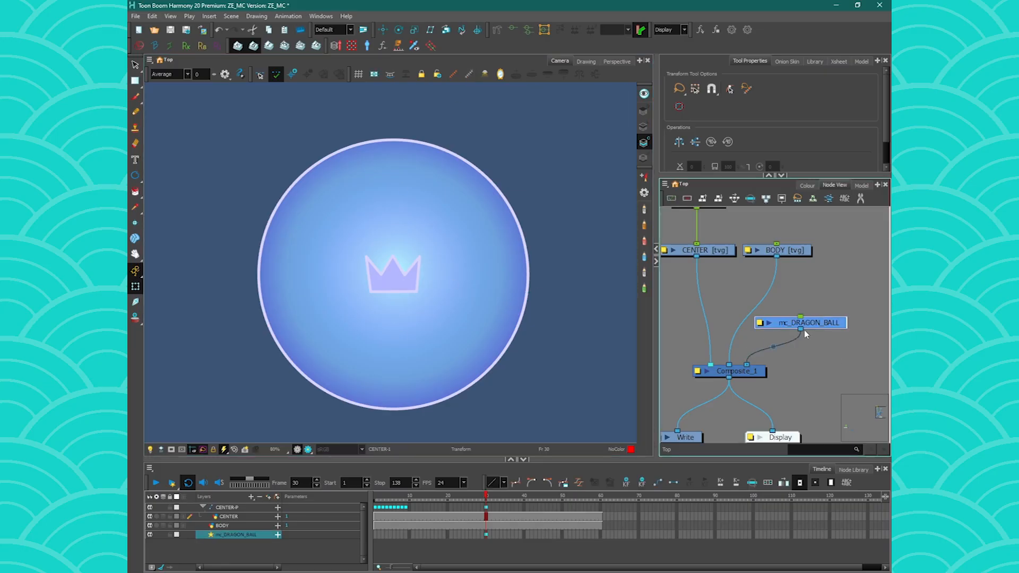
# - Show the mc_DRAGON_BALL control and, at frame 40, move its point to the grid's upper-left corner
pyautogui.click(456, 74)
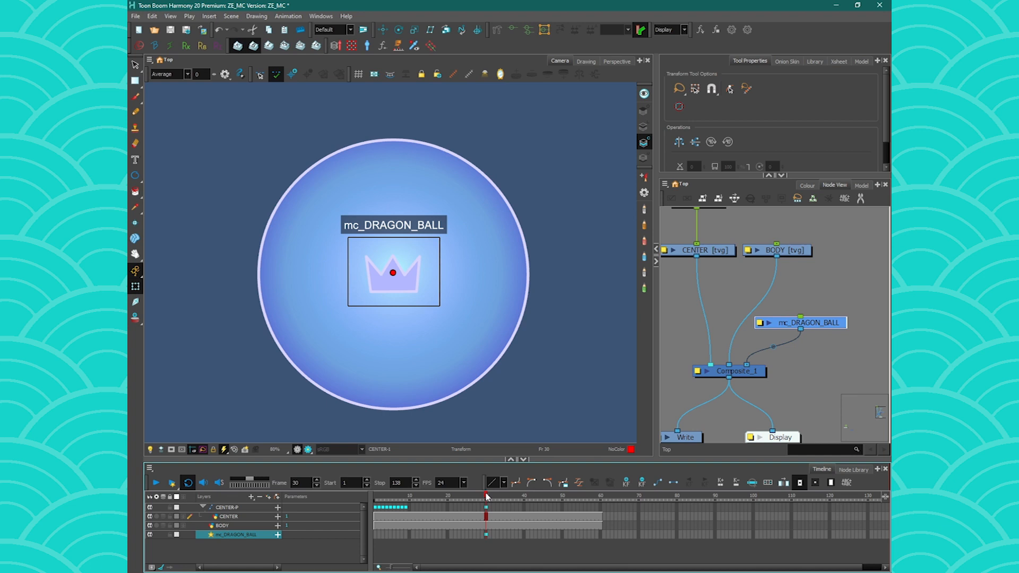
pyautogui.moveTo(486, 495); pyautogui.dragTo(524, 496)
pyautogui.moveTo(393, 272); pyautogui.dragTo(336, 231)
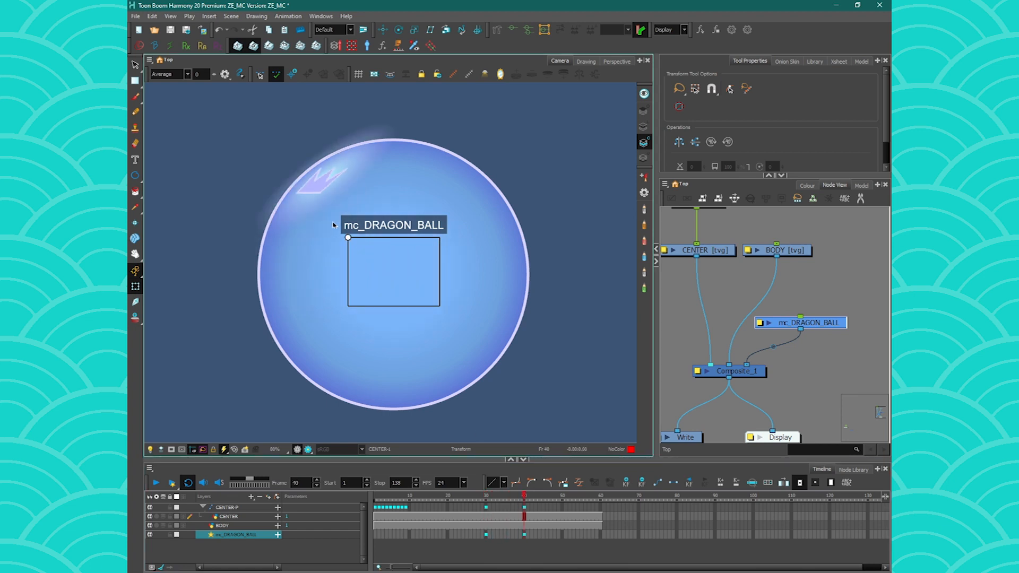
# - Make the CENTER-P key at frame 30 a motion keyframe, keep the control point centred there, and preview the movement through frame 40
pyautogui.click(487, 508)
pyautogui.click(657, 484)
pyautogui.moveTo(487, 496)
pyautogui.mouseDown()
pyautogui.moveTo(523, 496)
pyautogui.moveTo(505, 494)
pyautogui.mouseUp()
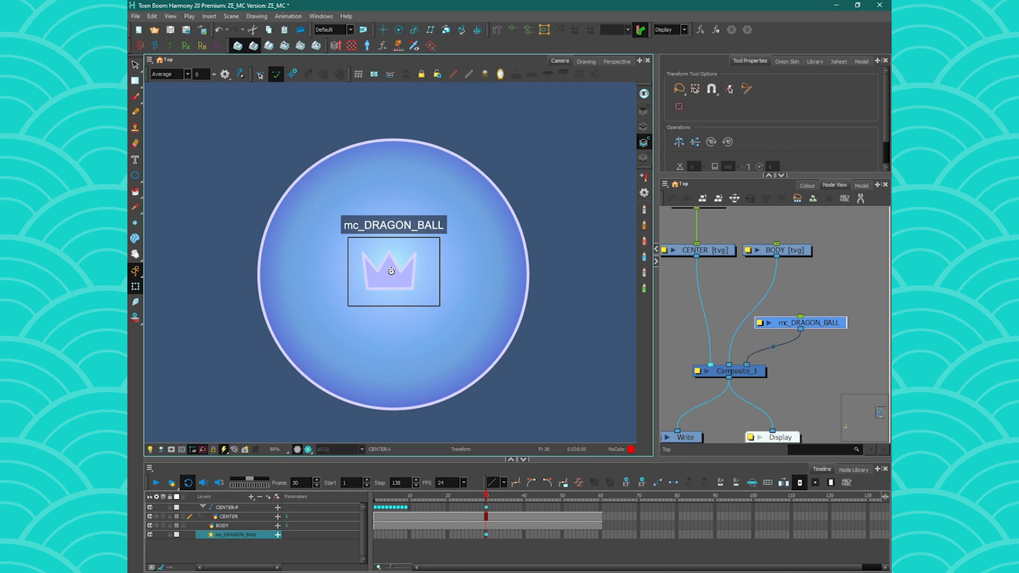
pyautogui.moveTo(391, 272)
pyautogui.mouseDown()
pyautogui.moveTo(353, 284)
pyautogui.moveTo(402, 270)
pyautogui.moveTo(392, 273)
pyautogui.mouseUp()
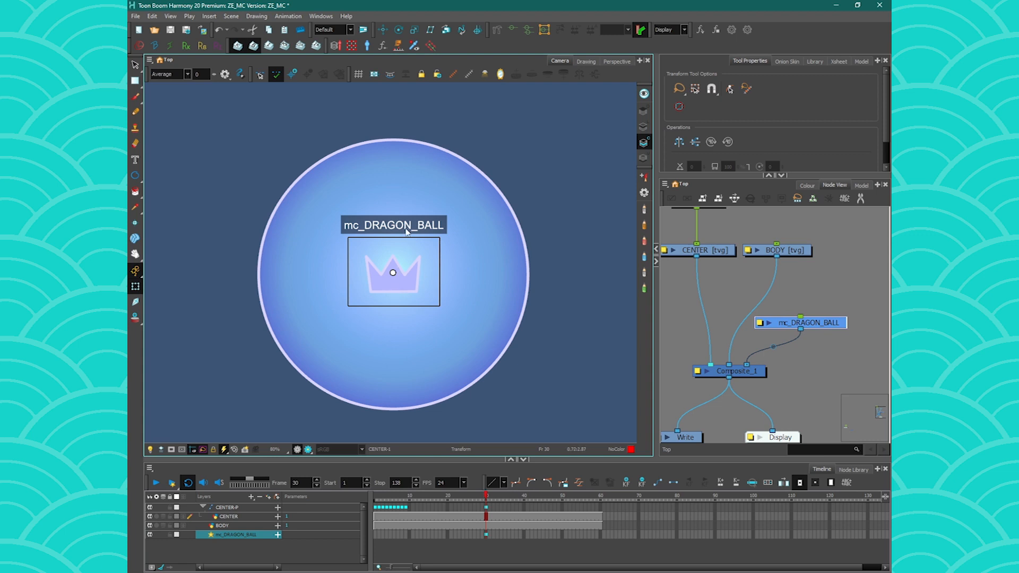
pyautogui.moveTo(486, 496); pyautogui.dragTo(524, 496)
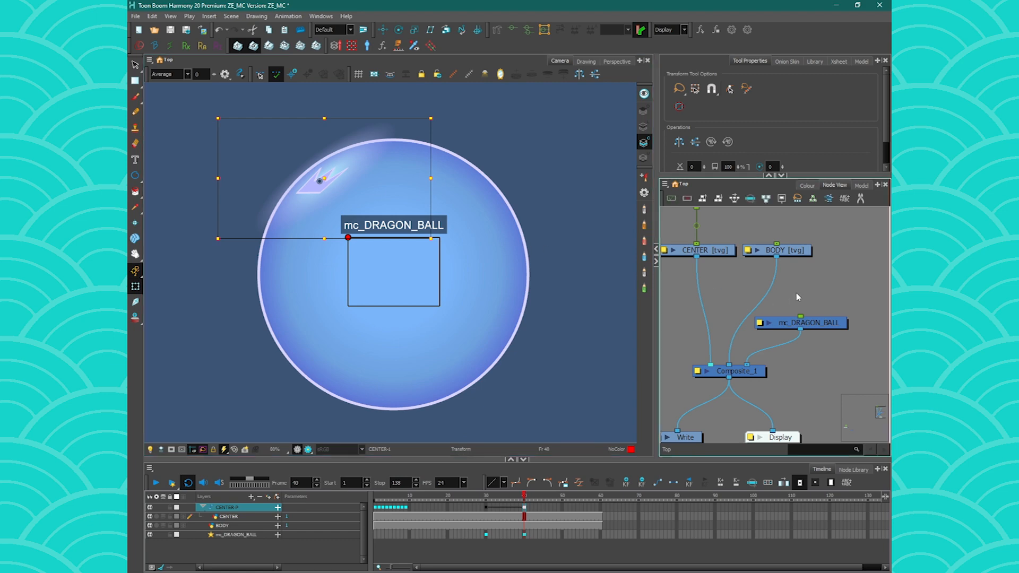
# - Add a Line-Art node and a Colour-Art node to the node network near the BODY drawing
pyautogui.click(794, 294)
pyautogui.press('Return')
pyautogui.write('line')
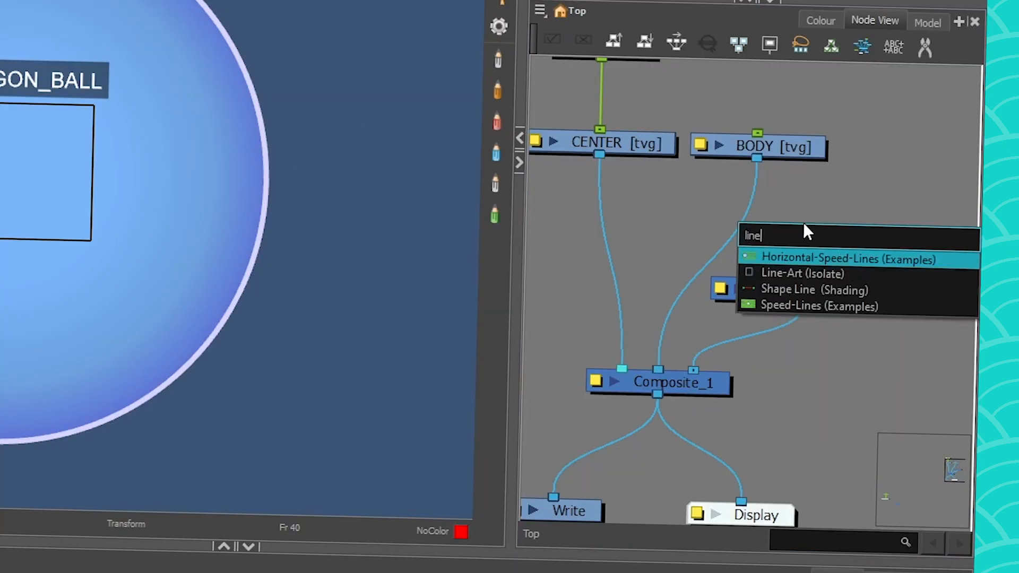
pyautogui.click(817, 271)
pyautogui.press('Return')
pyautogui.write('colou')
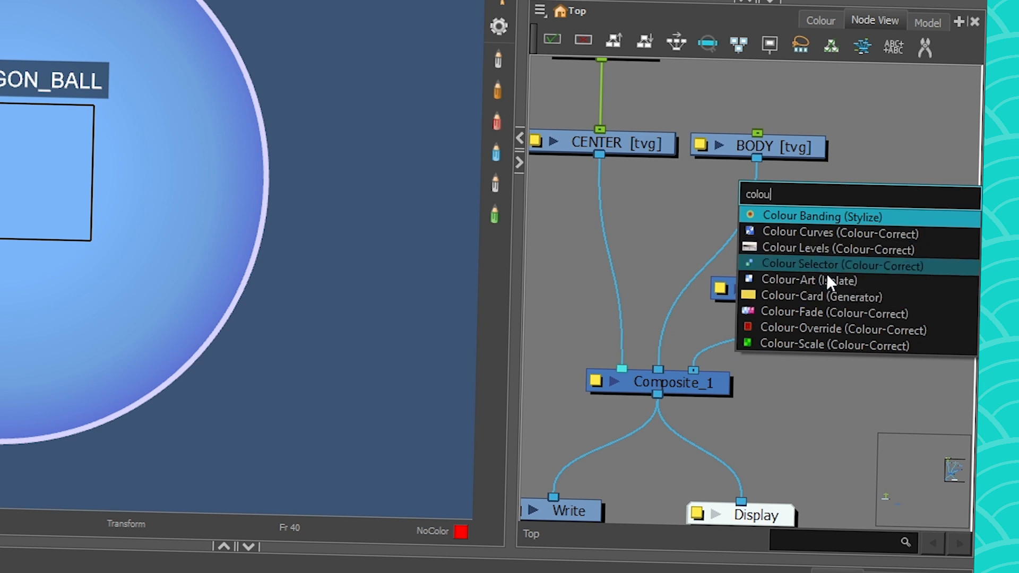
pyautogui.click(826, 274)
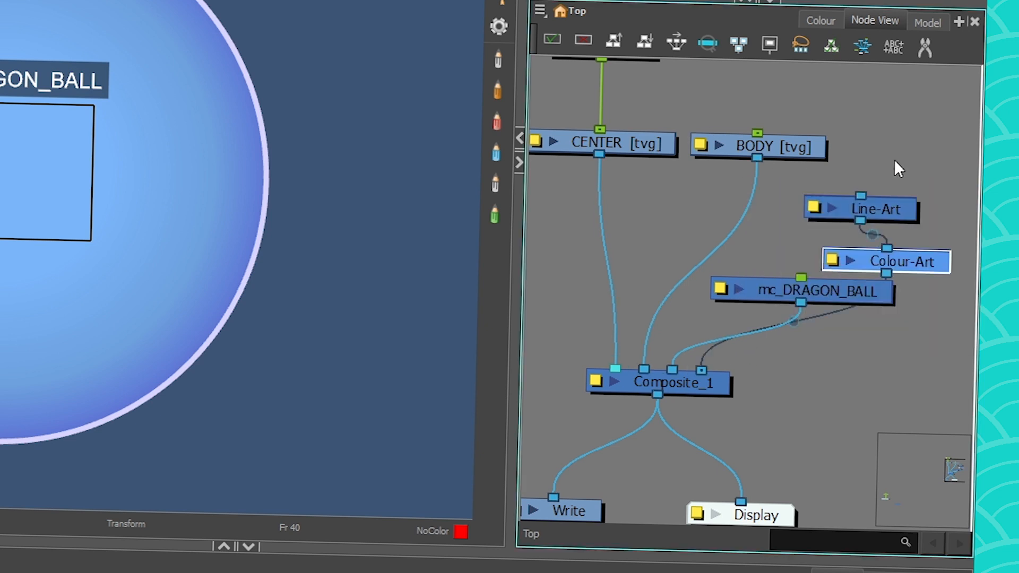
# - Route BODY through separate Line-Art and Colour-Art nodes into Composite_1, and move the mc_DRAGON_BALL node out of the way
pyautogui.moveTo(908, 266); pyautogui.dragTo(828, 210)
pyautogui.moveTo(730, 233); pyautogui.dragTo(785, 194)
pyautogui.moveTo(899, 212); pyautogui.dragTo(757, 157)
pyautogui.moveTo(644, 215); pyautogui.dragTo(701, 370)
pyautogui.moveTo(809, 286); pyautogui.dragTo(920, 299)
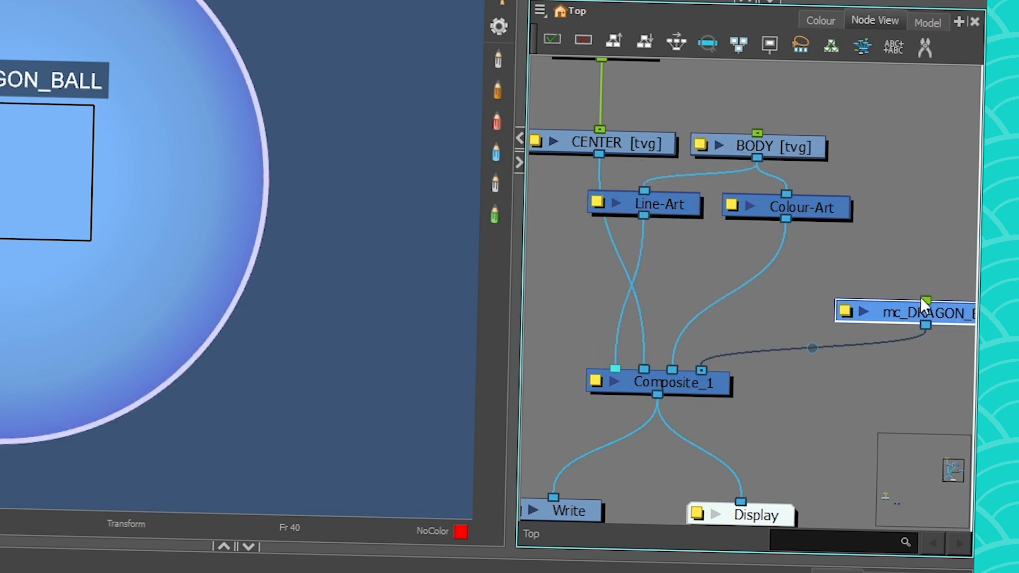
# - Insert a Cutter node between CENTER and Composite_1, and connect Colour-Art as its matte
pyautogui.click(645, 146)
pyautogui.click(663, 243)
pyautogui.press('Tab')
pyautogui.write('cut')
pyautogui.click(706, 281)
pyautogui.moveTo(675, 224); pyautogui.dragTo(618, 291)
pyautogui.moveTo(555, 267); pyautogui.dragTo(787, 234)
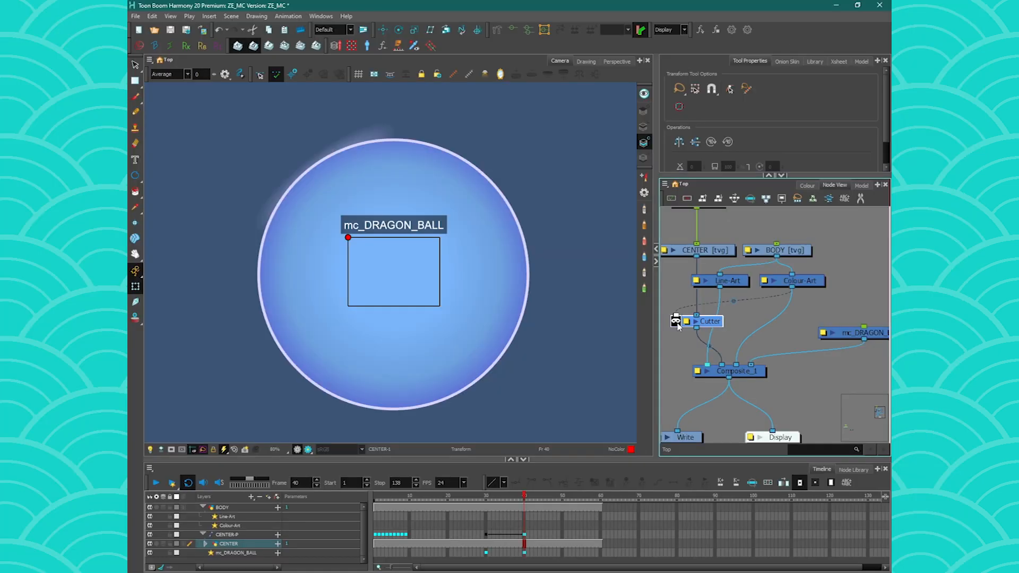
# - Test the cut crown at frame 40 by moving the mc_DRAGON_BALL control point towards the grid's centre
pyautogui.moveTo(371, 238); pyautogui.dragTo(394, 271)
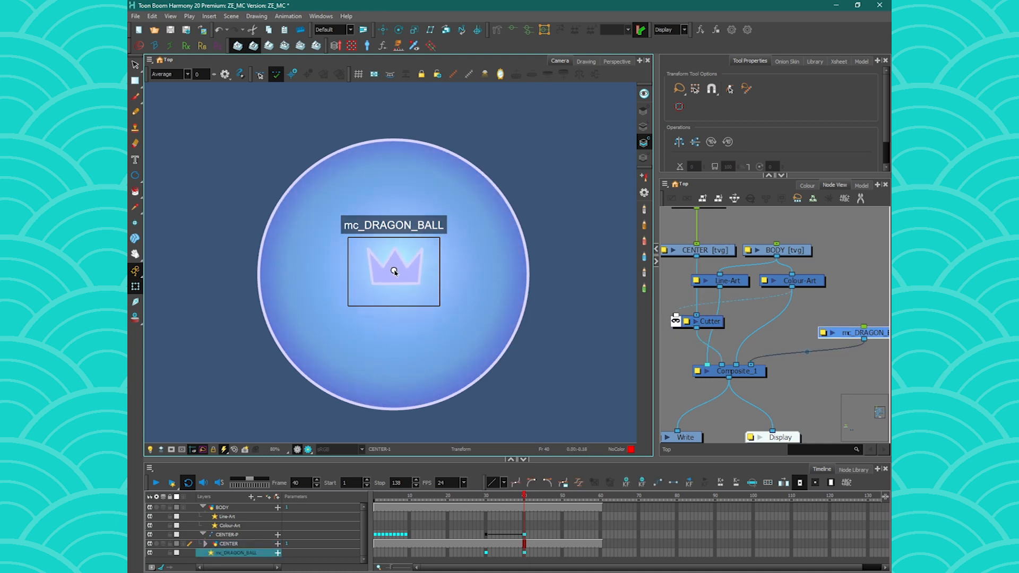